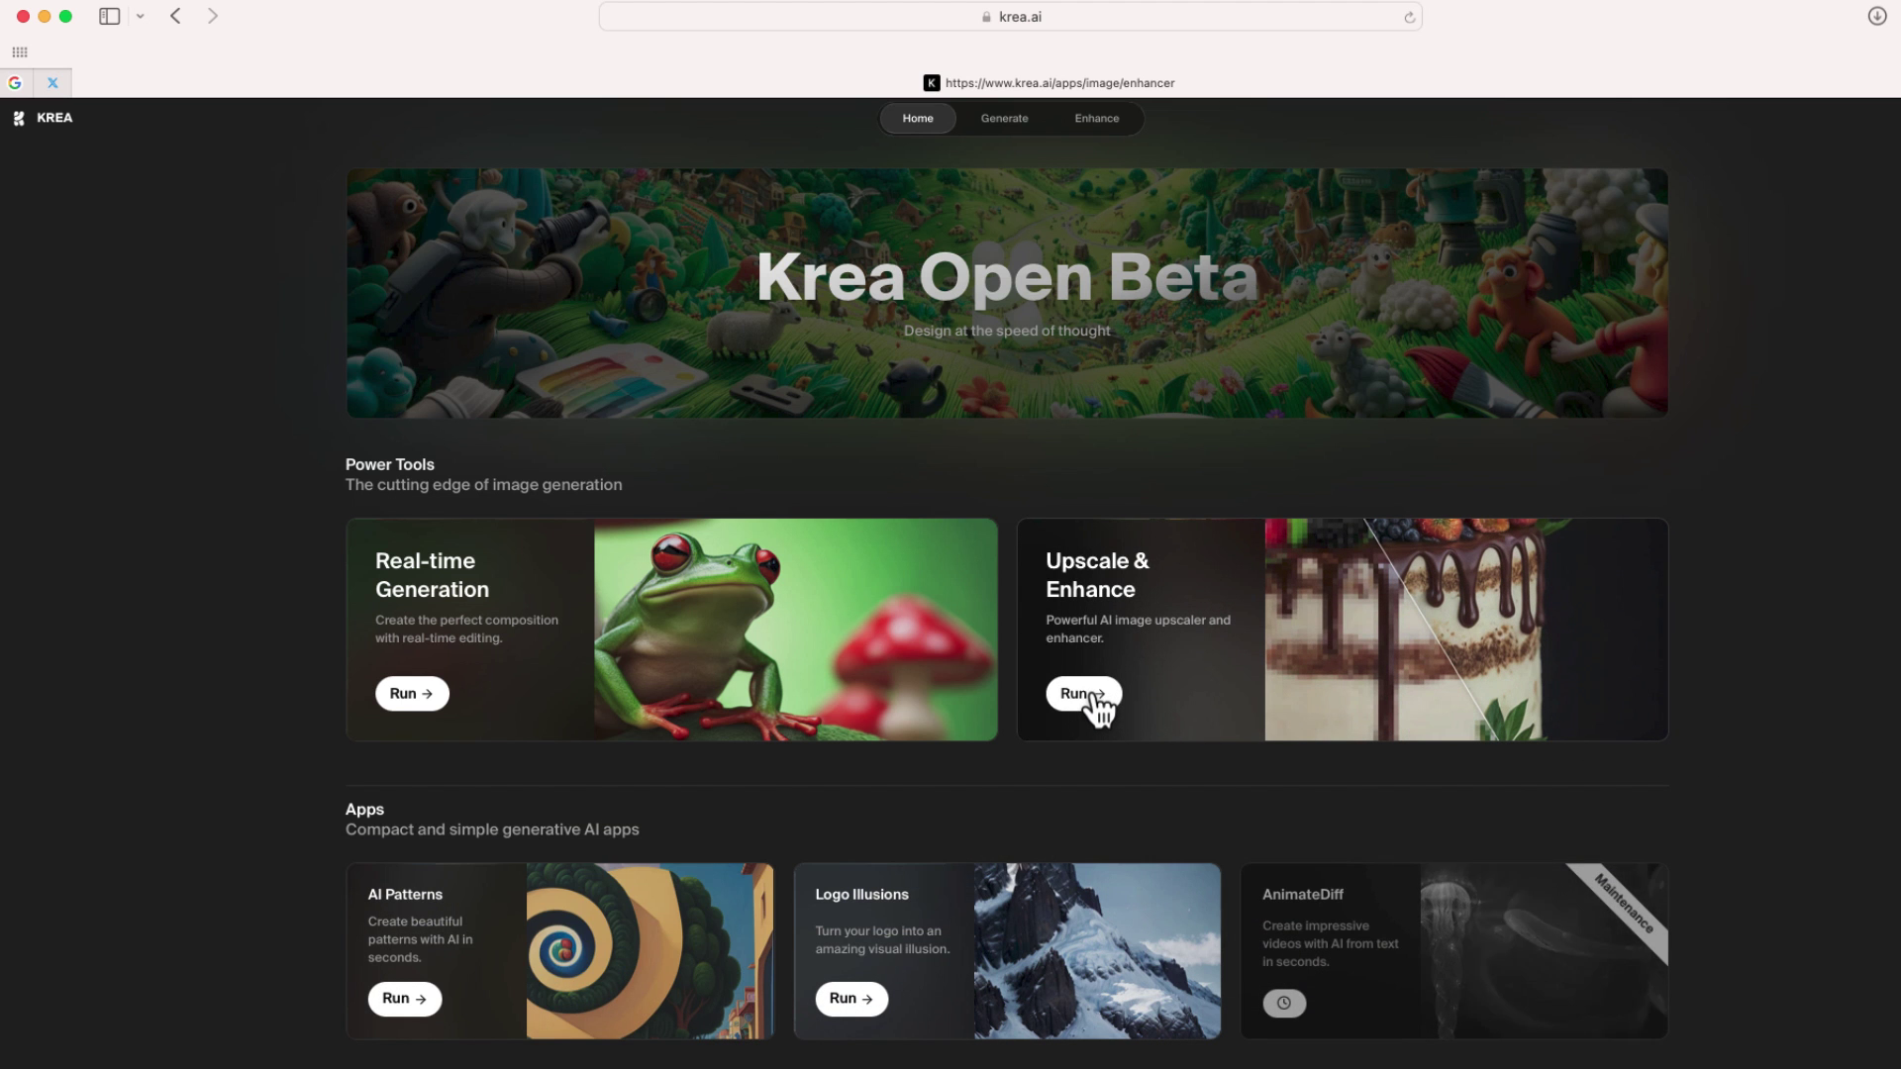
Run Upscale & Enhance and sweep the before/after slider between the blurry and enhanced frog.
left_click(1096, 697)
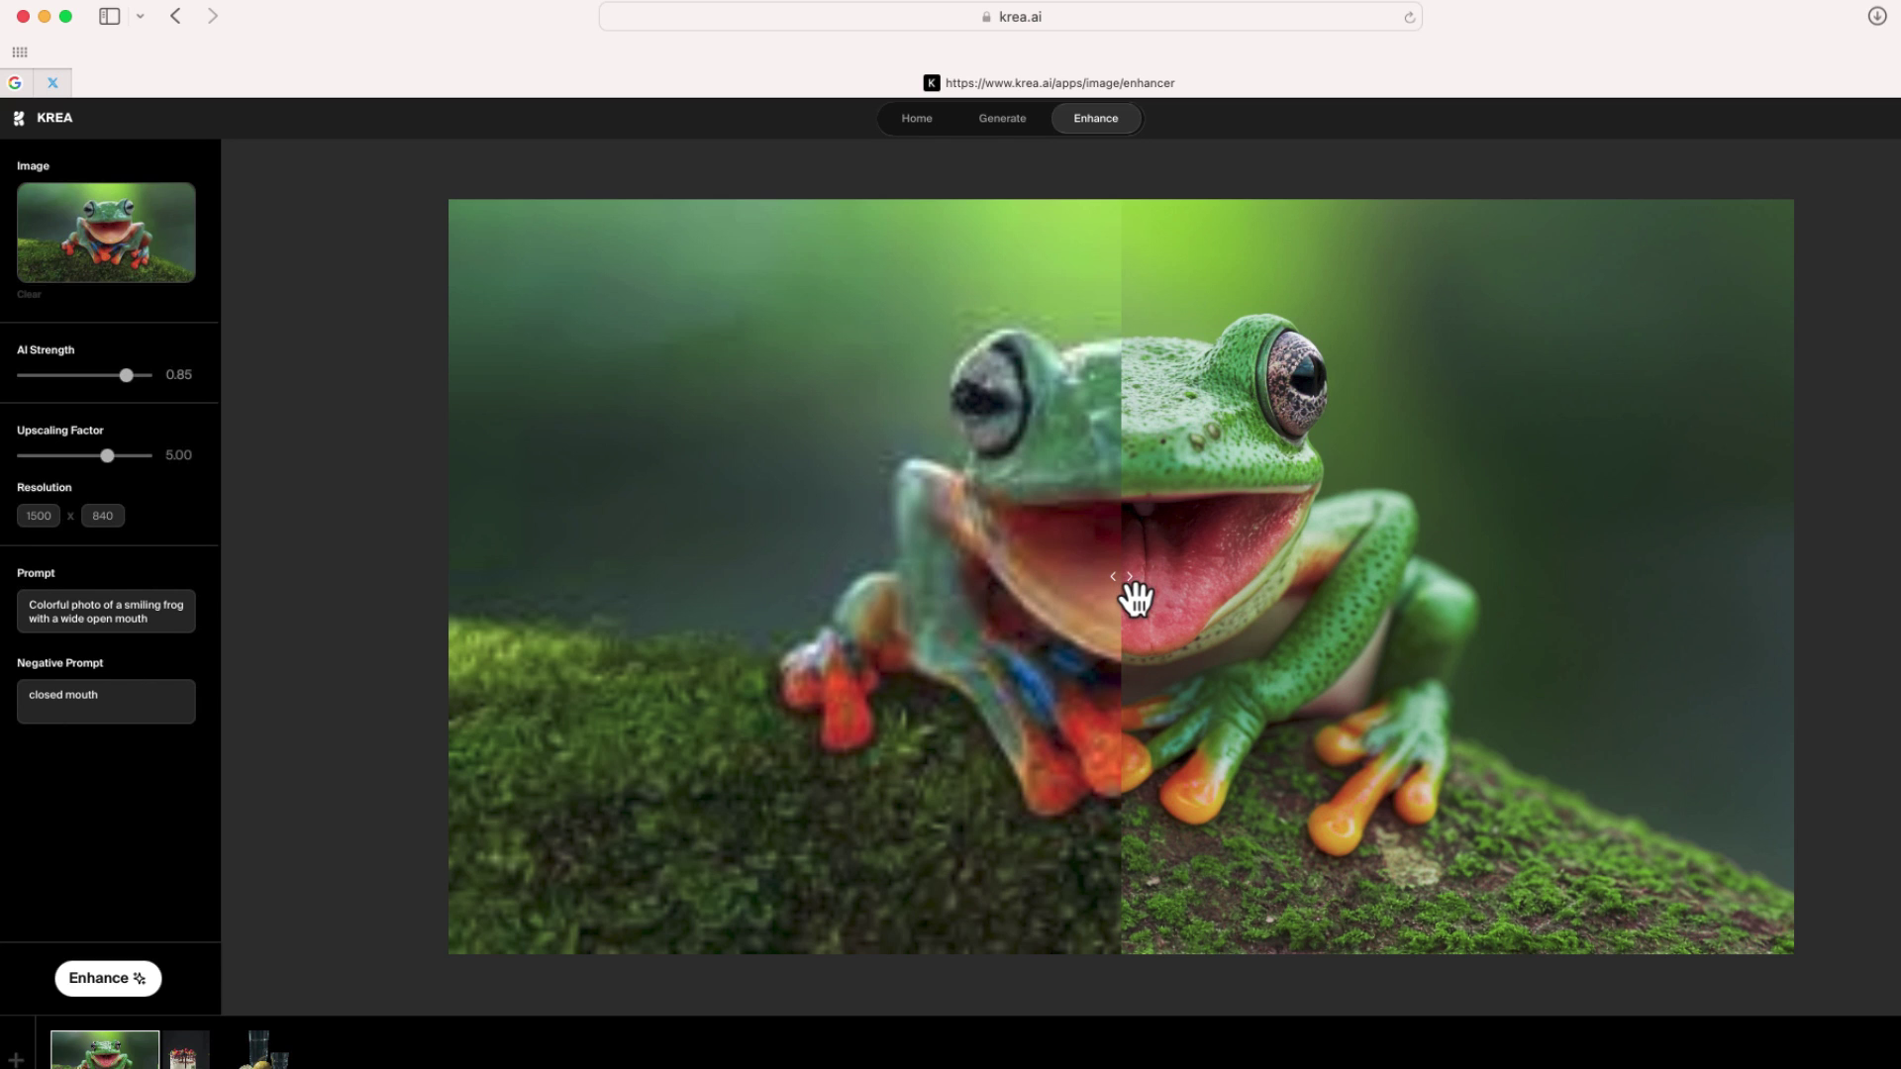
left_click_drag(1117, 584, 1826, 628)
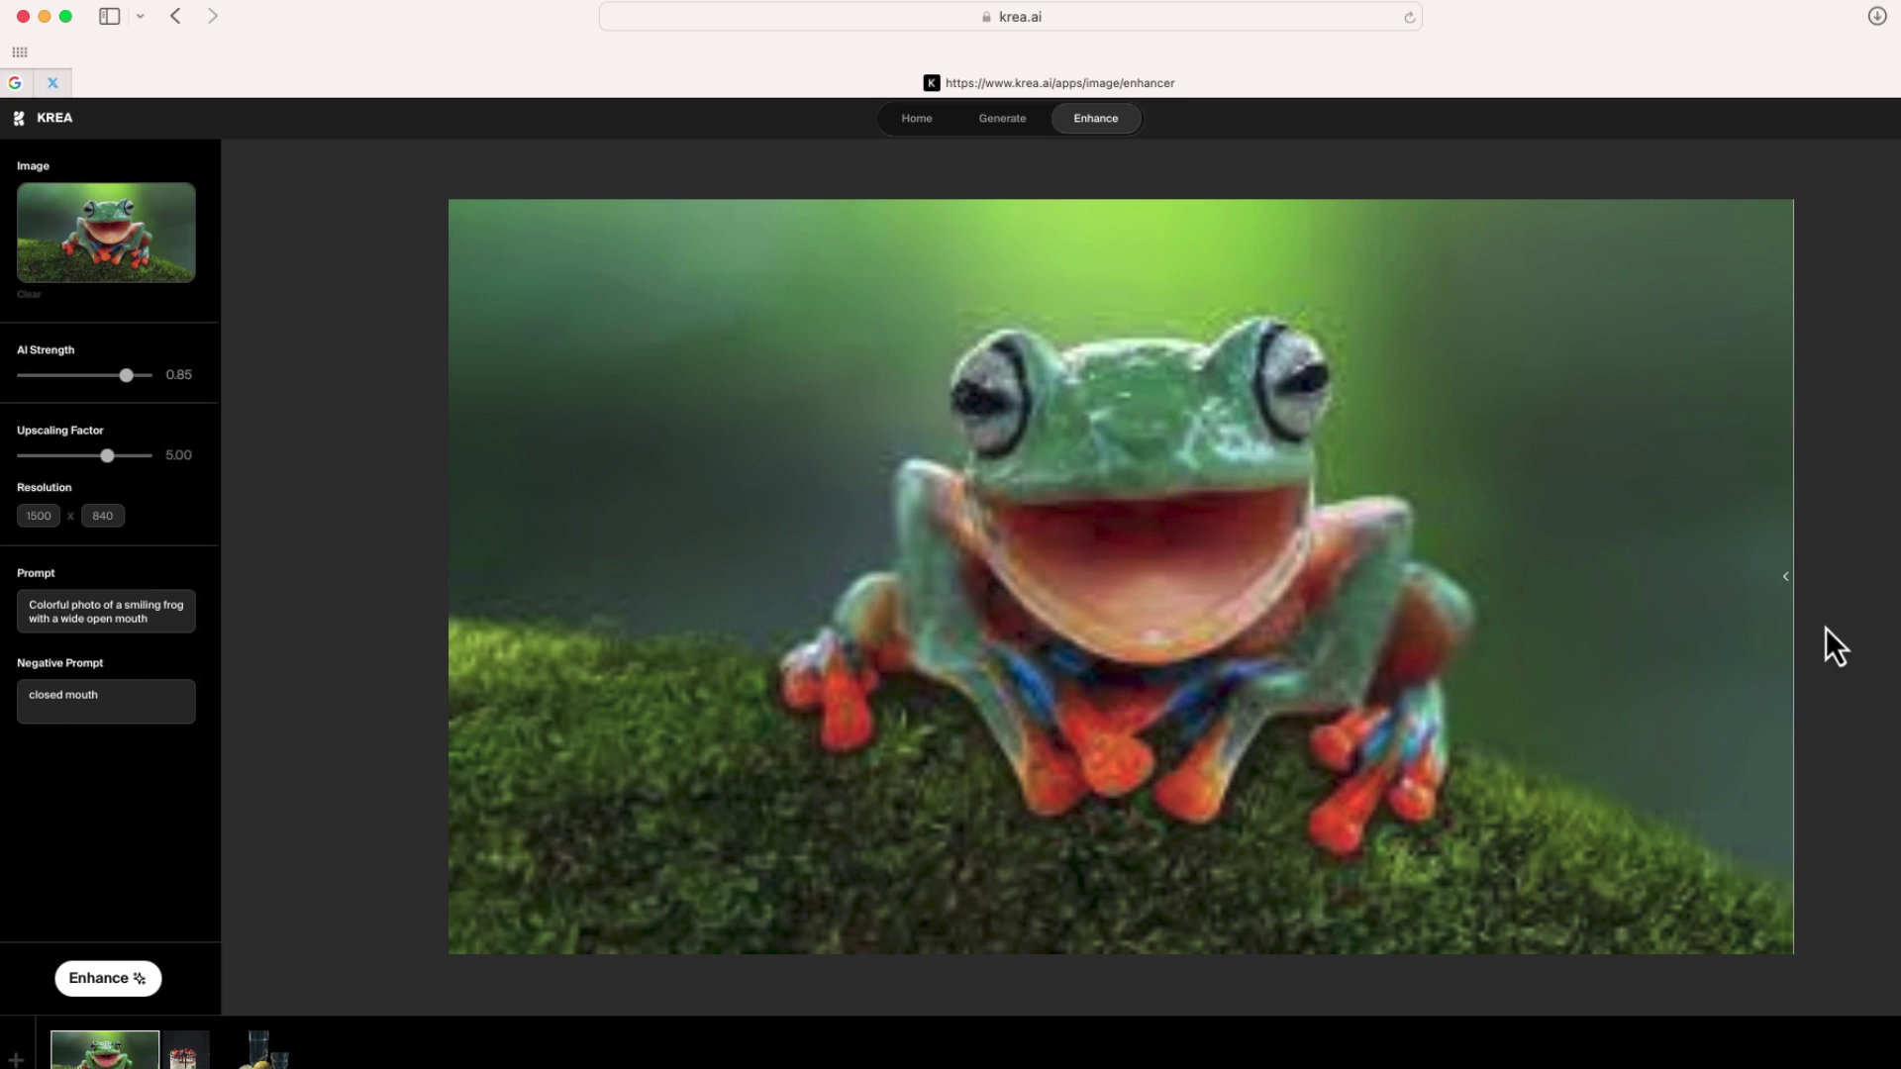
mouse_move(1787, 627)
left_mouse_down()
mouse_move(1205, 677)
mouse_move(709, 757)
mouse_move(1786, 595)
left_mouse_up()
left_click_drag(1785, 581, 326, 801)
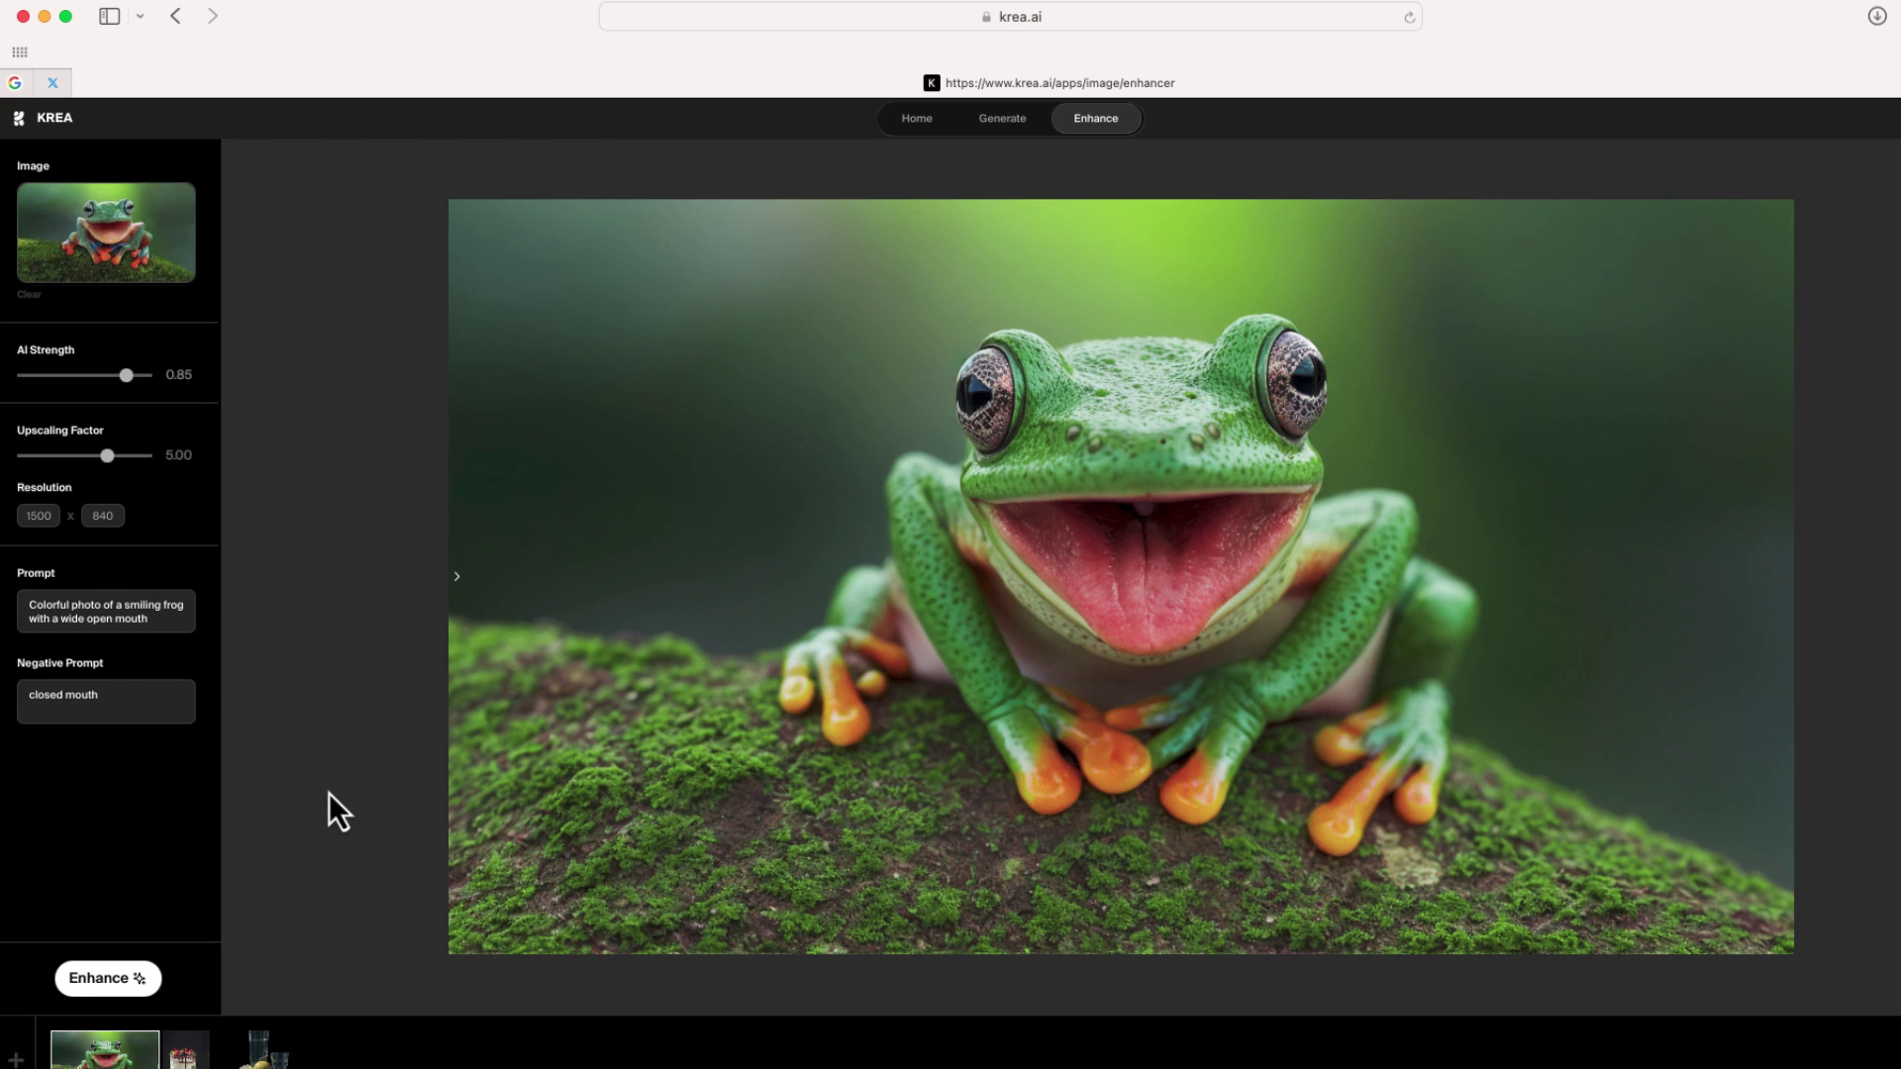
left_click_drag(357, 790, 1160, 744)
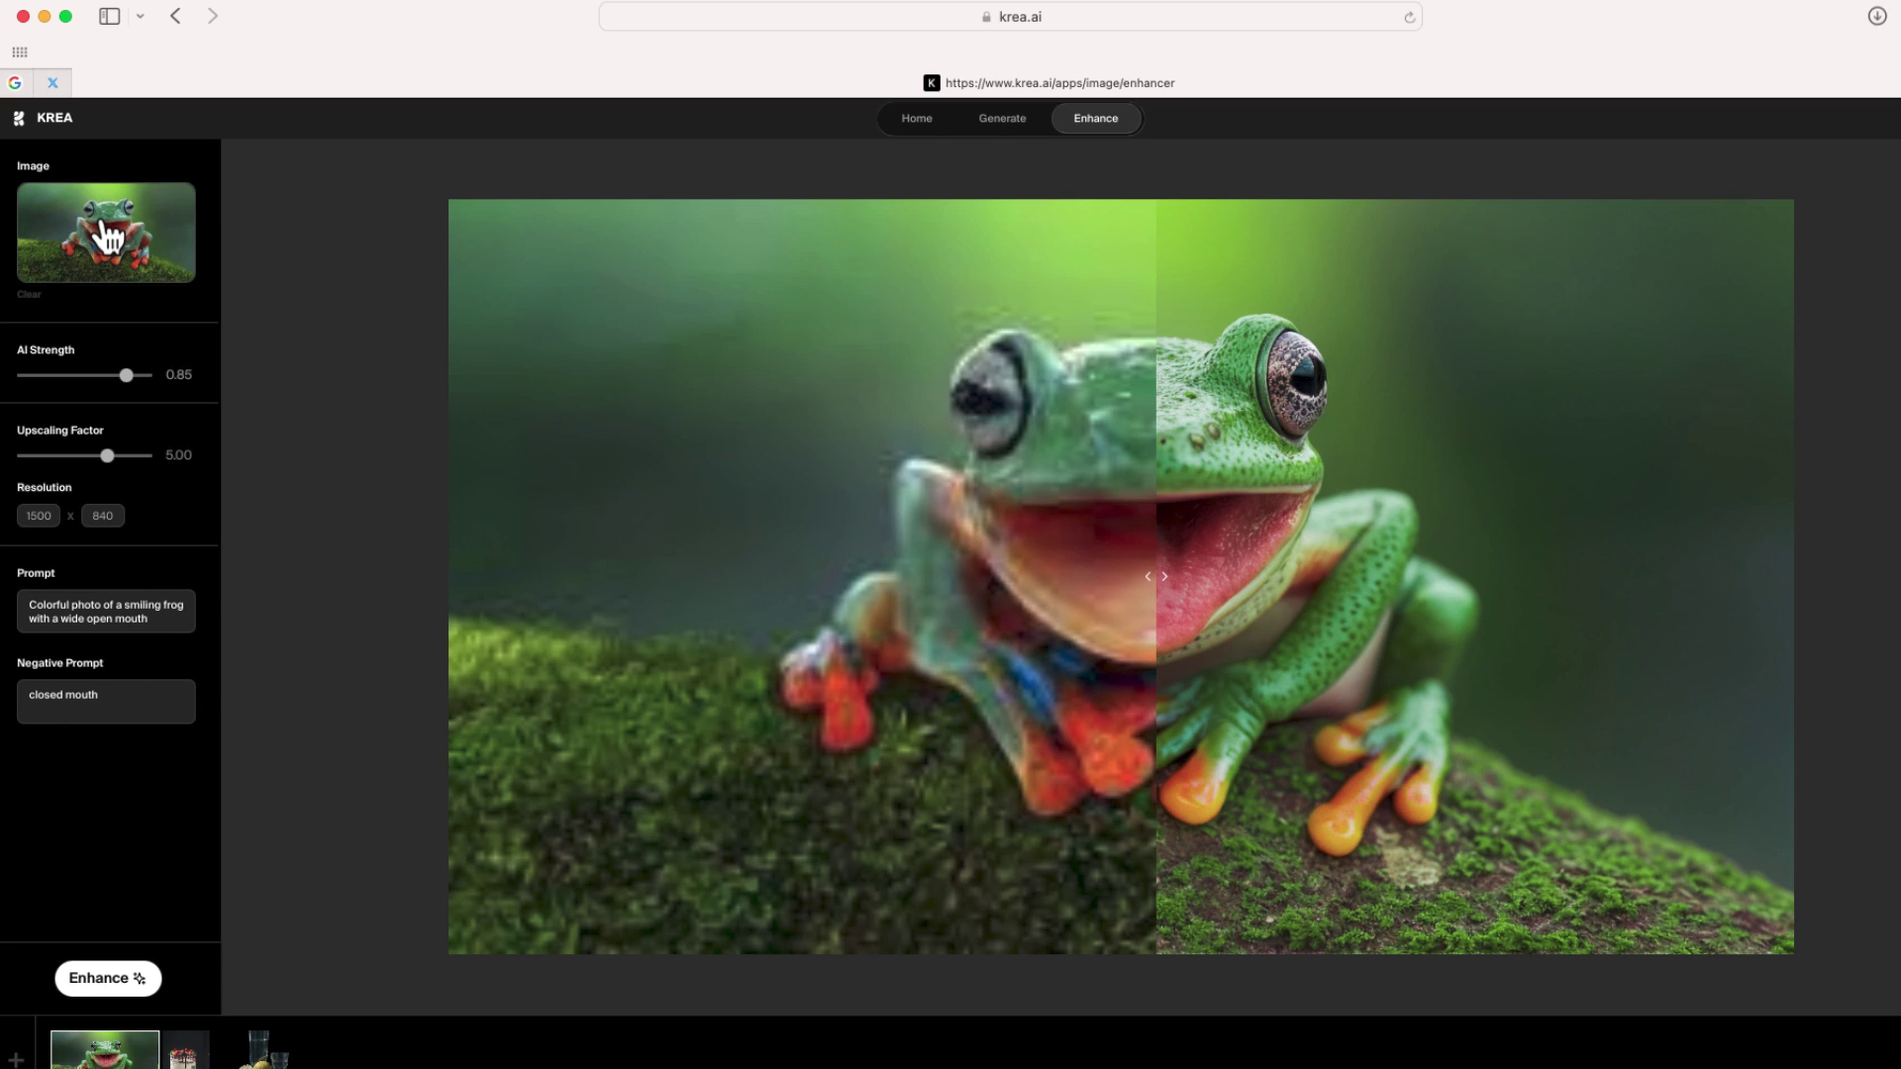
Reposition the low-res-72dpi.jpg camel photo window over the Krea enhancer page.
mouse_move(786, 305)
left_mouse_down()
mouse_move(721, 177)
mouse_move(824, 219)
left_mouse_up()
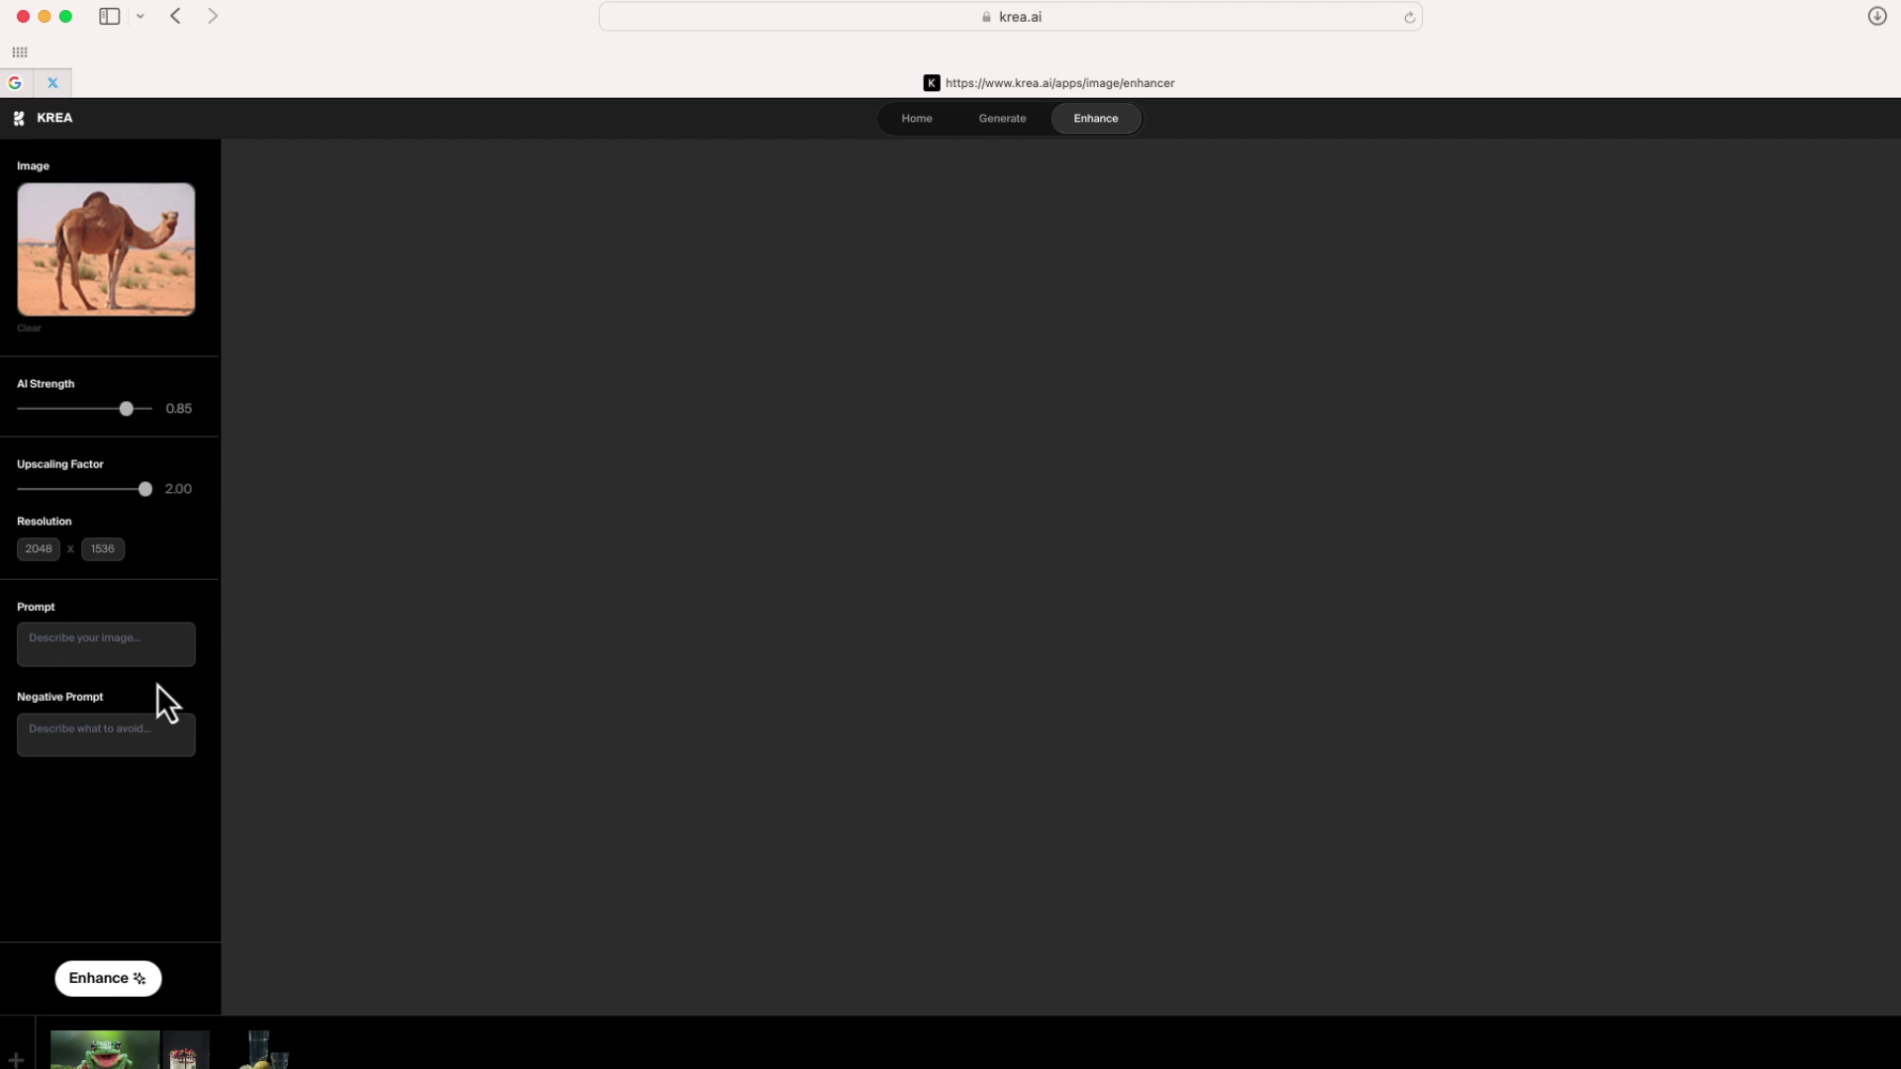
Enhance the camel photo at 2x and slide between the enhanced and blurry original camel.
left_click(139, 980)
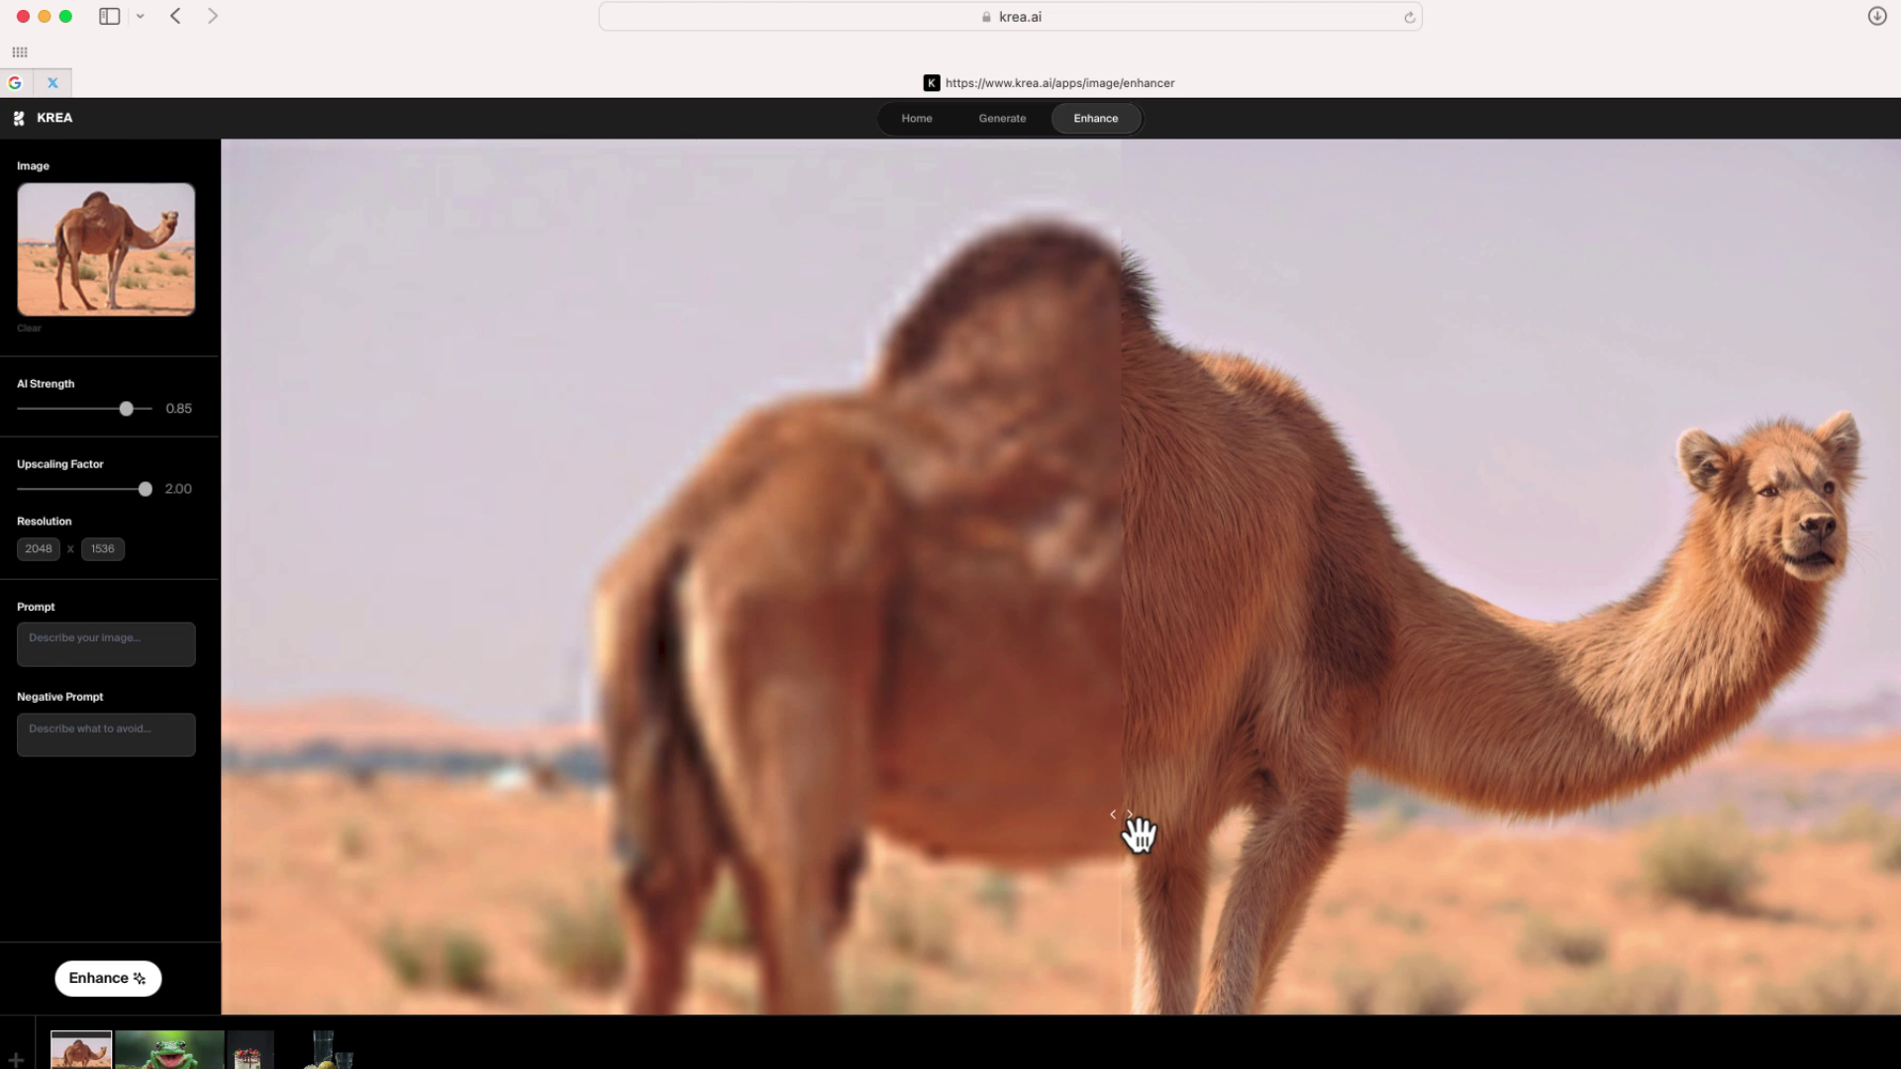
mouse_move(1138, 834)
left_mouse_down()
mouse_move(351, 827)
mouse_move(999, 819)
mouse_move(528, 860)
mouse_move(1049, 796)
left_mouse_up()
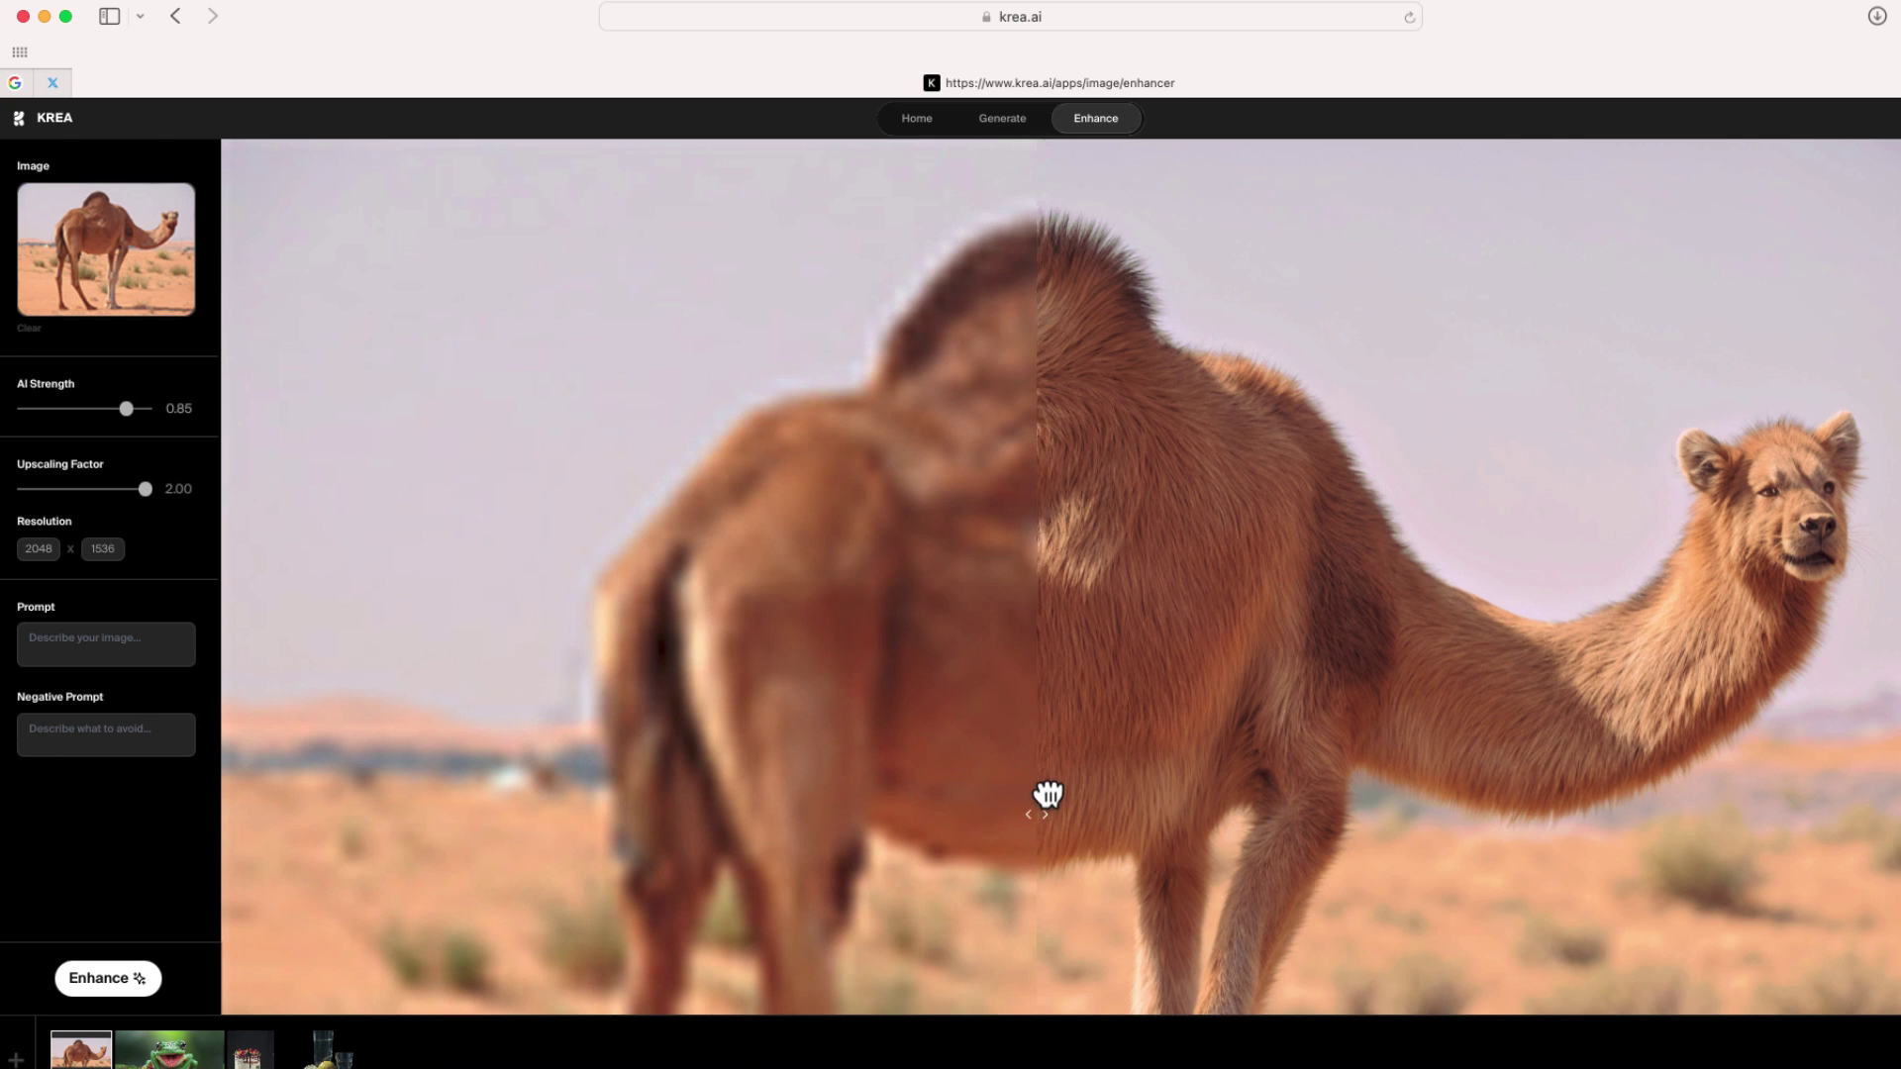
scroll(1110, 786, "down", 3)
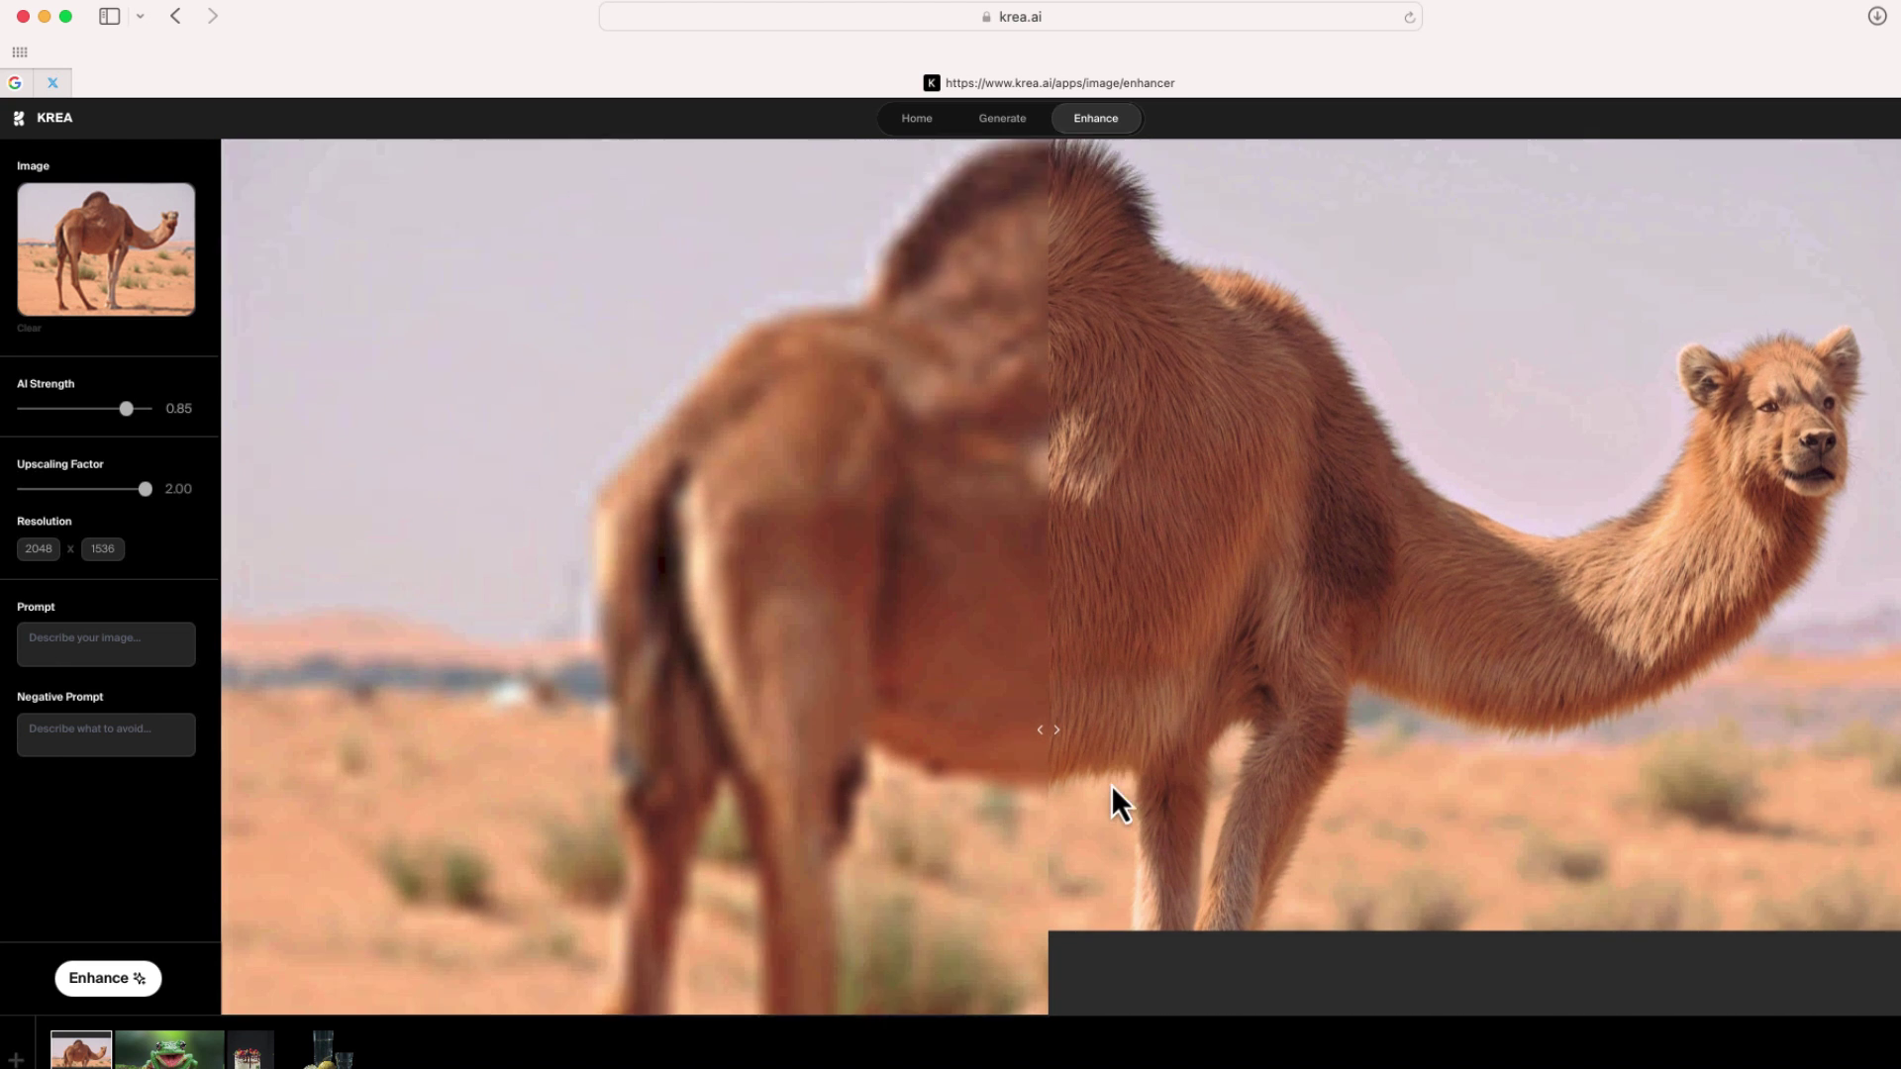
scroll(1111, 786, "down", 5)
scroll(1111, 785, "up", 8)
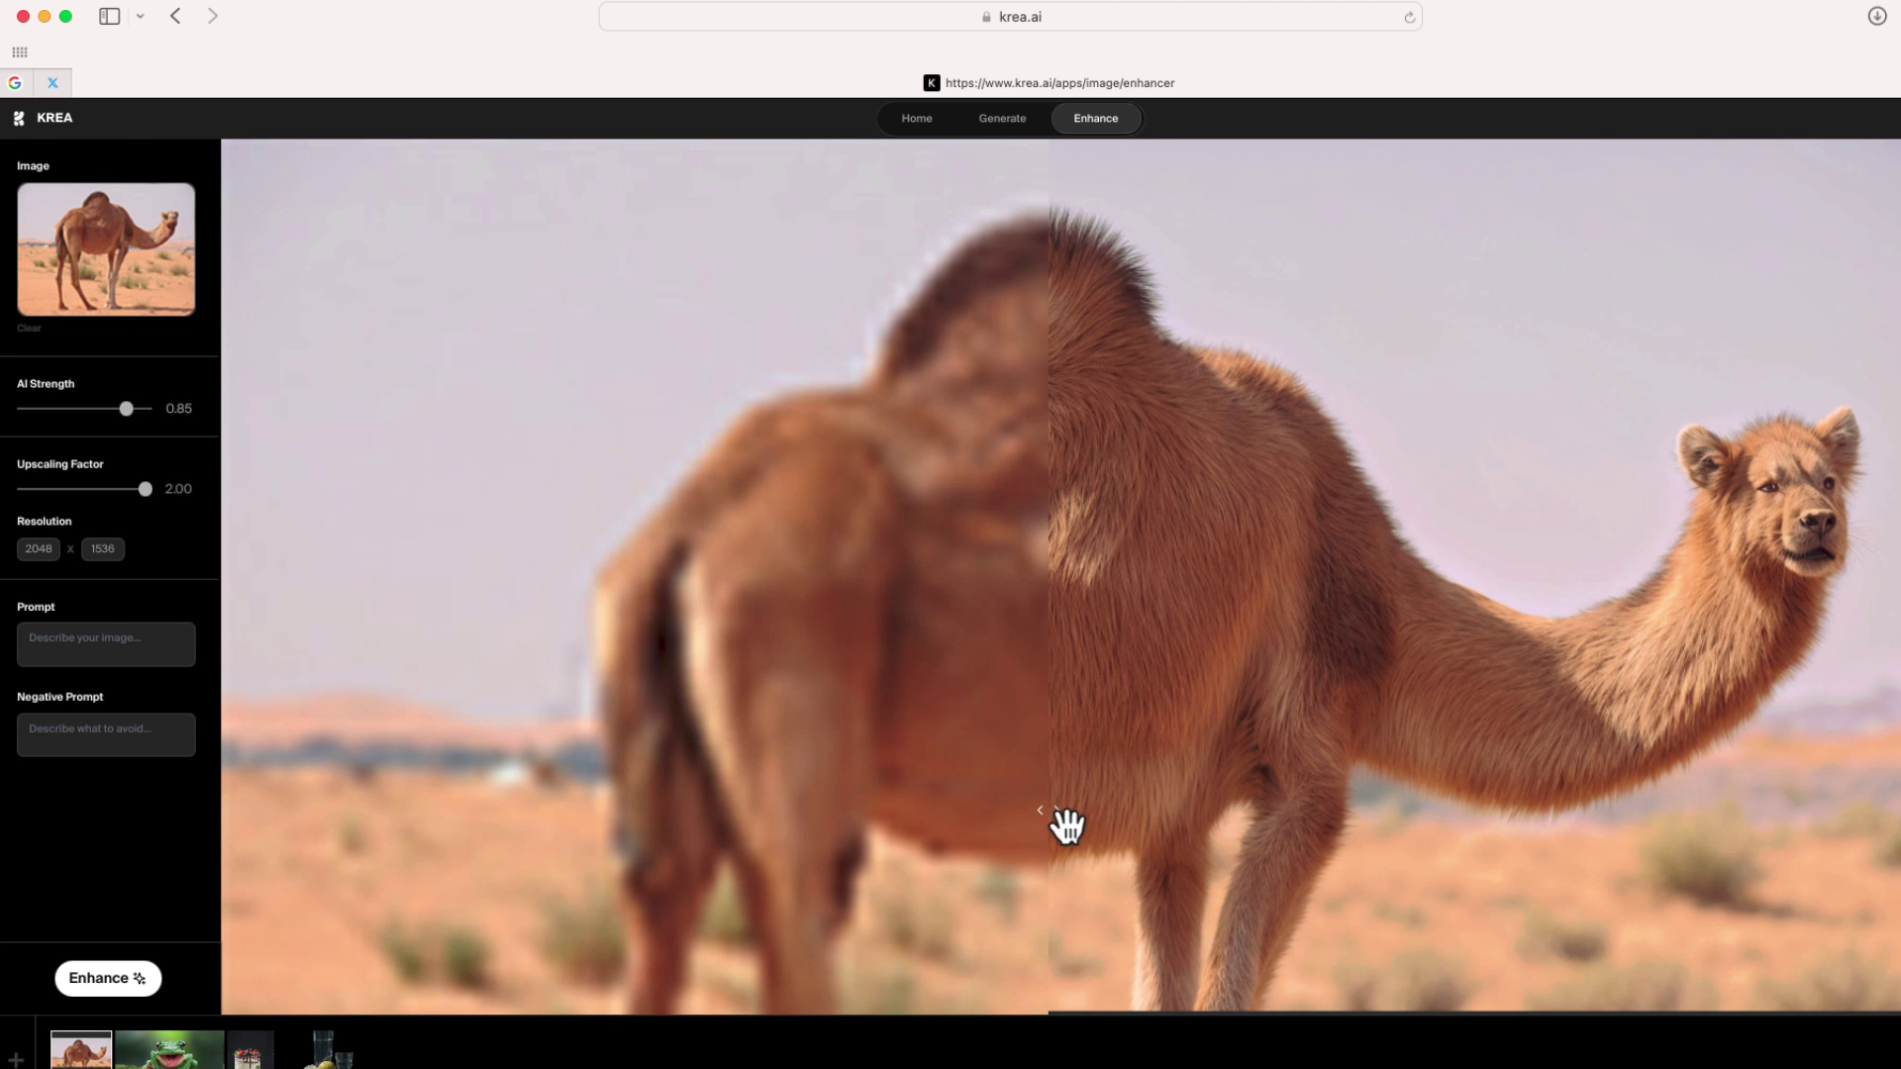
mouse_move(1067, 826)
left_mouse_down()
mouse_move(1804, 827)
mouse_move(1043, 876)
left_mouse_up()
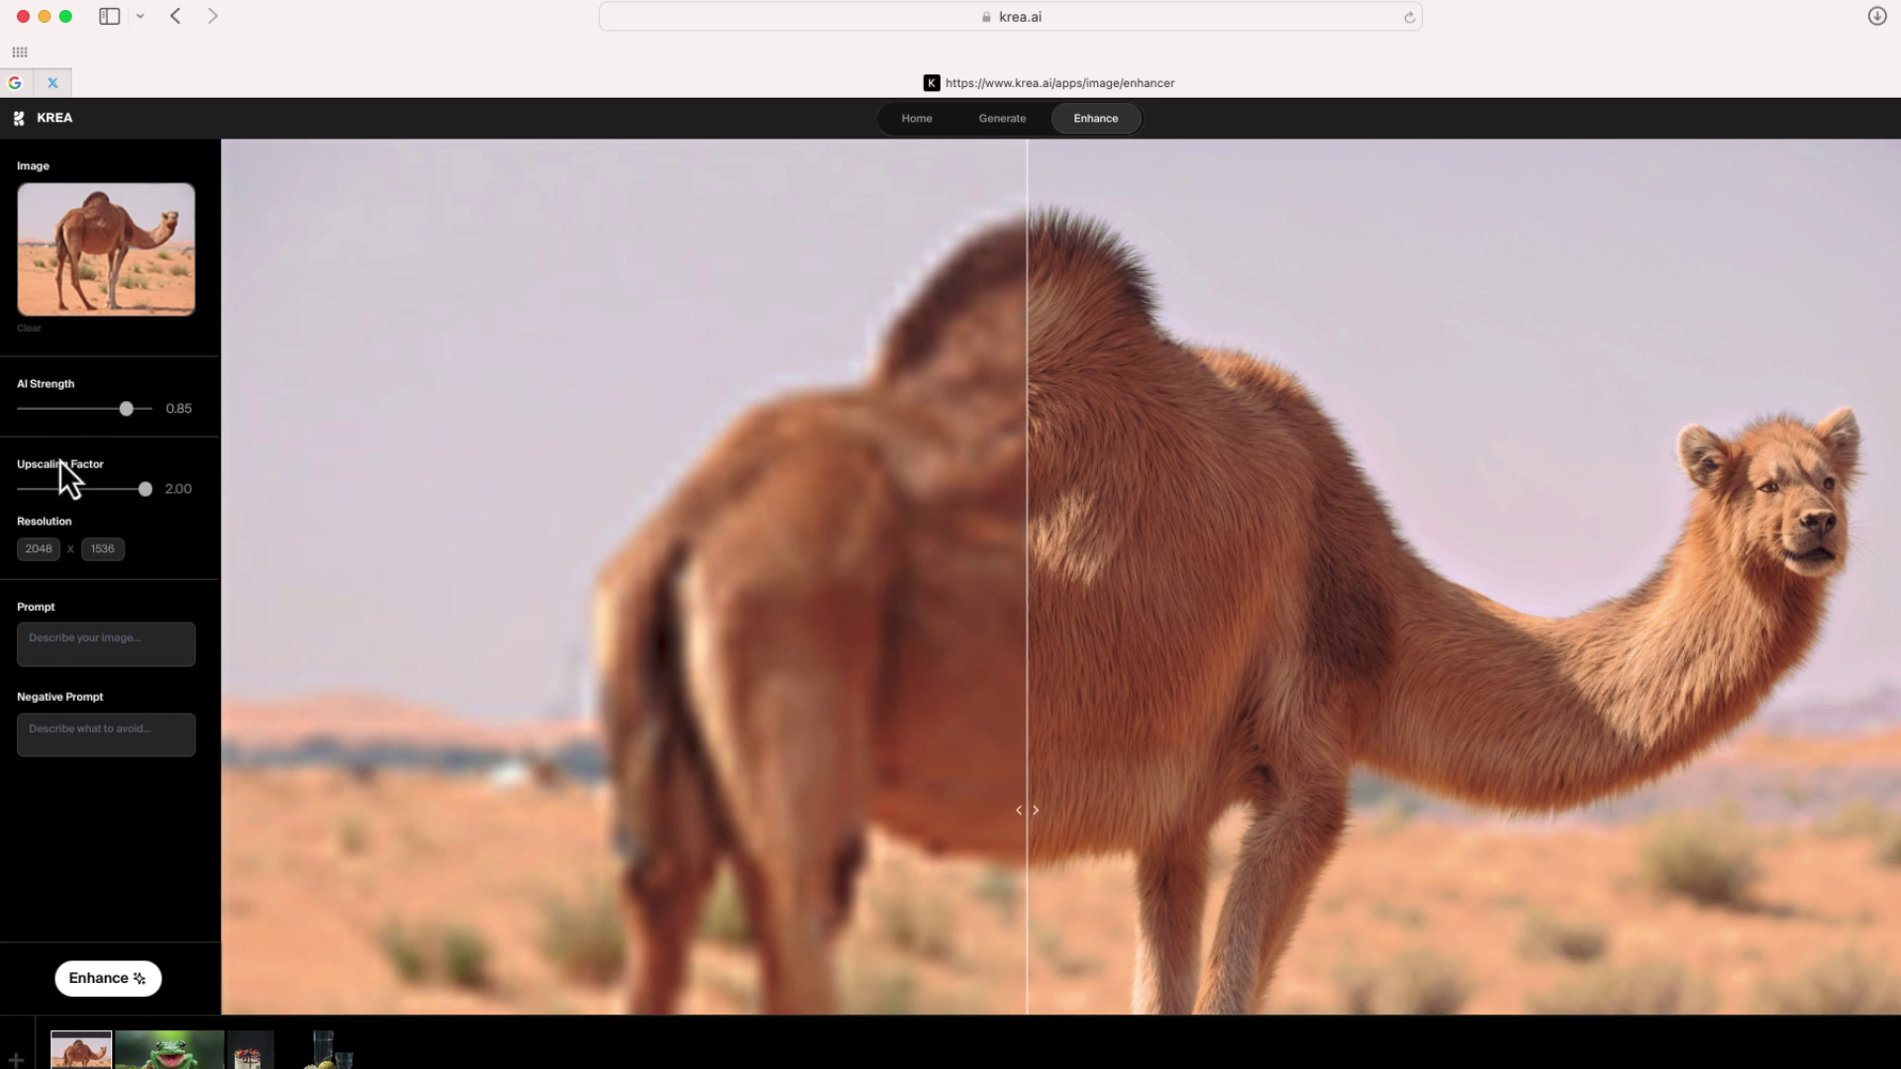
Re-enhance the camel with the prompt 'Camel in the desert' and sweep the comparison slider.
left_click(120, 648)
type("Camel in the desert")
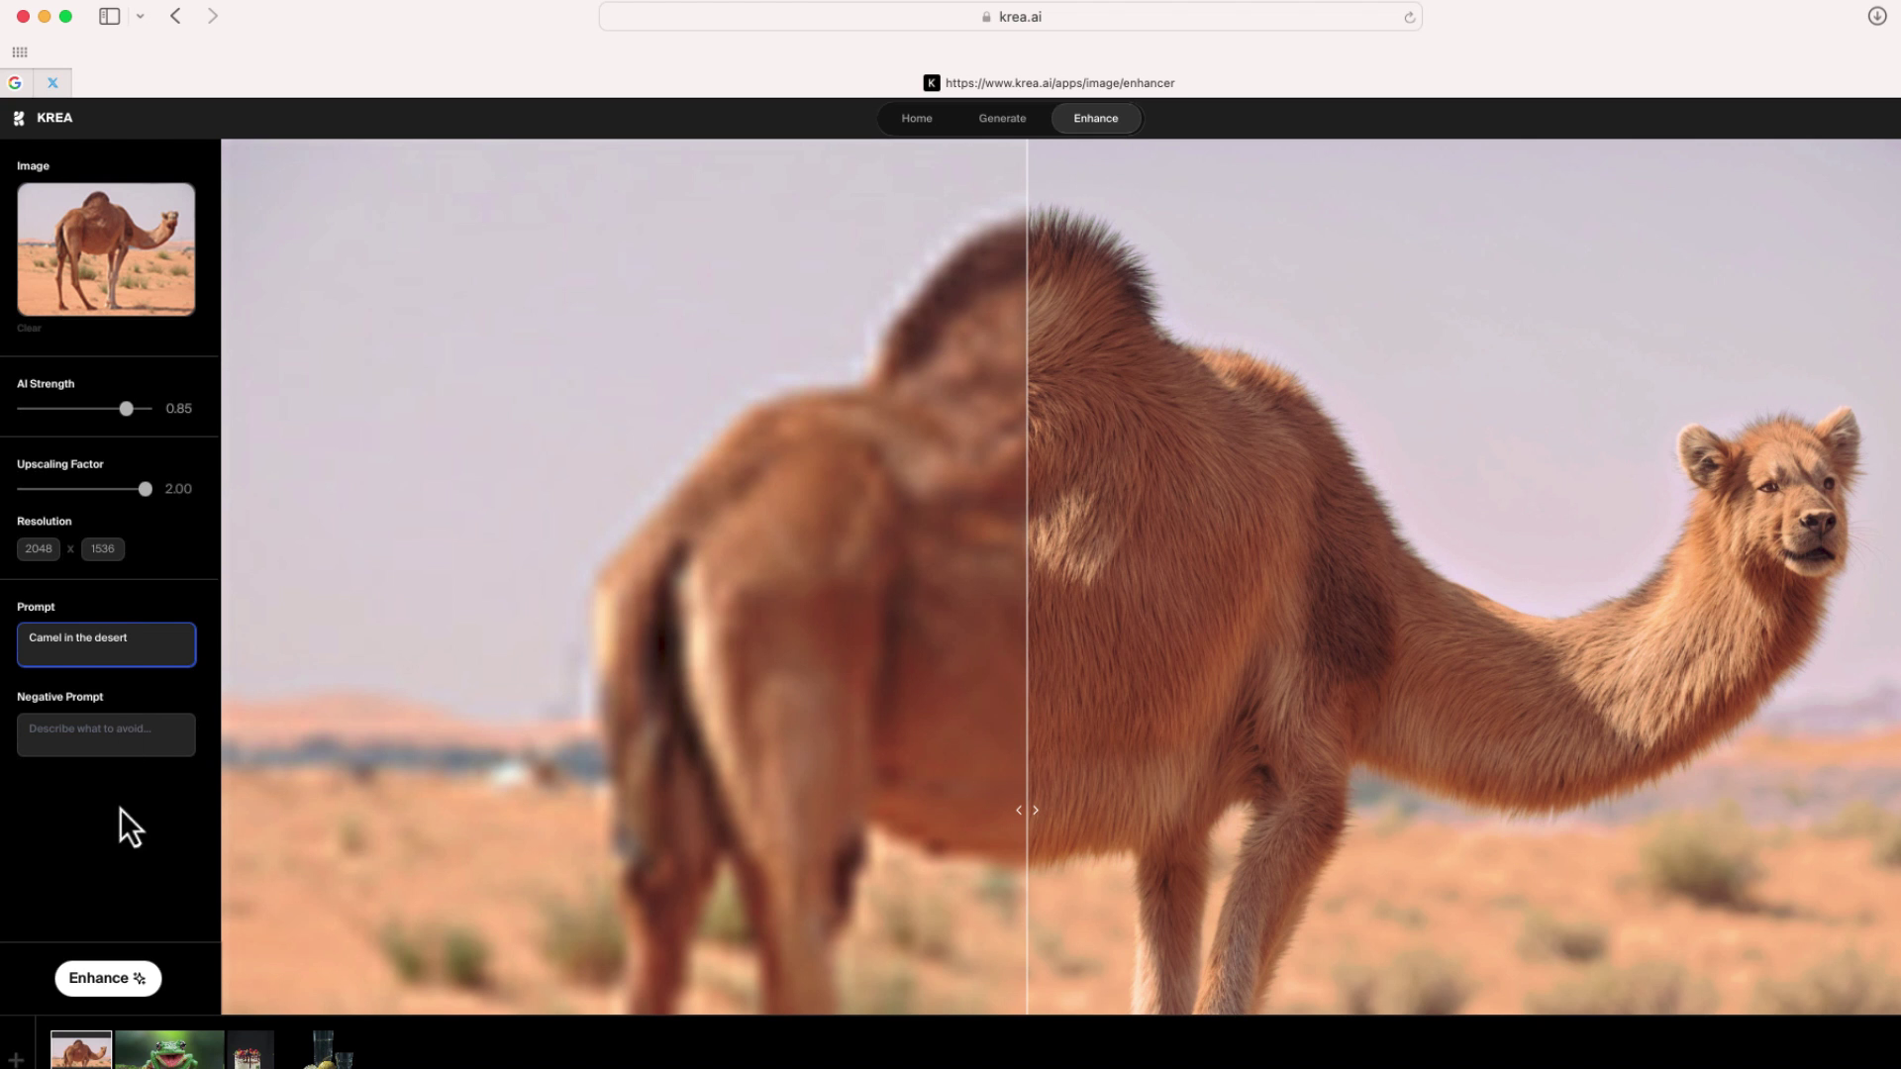
left_click(126, 980)
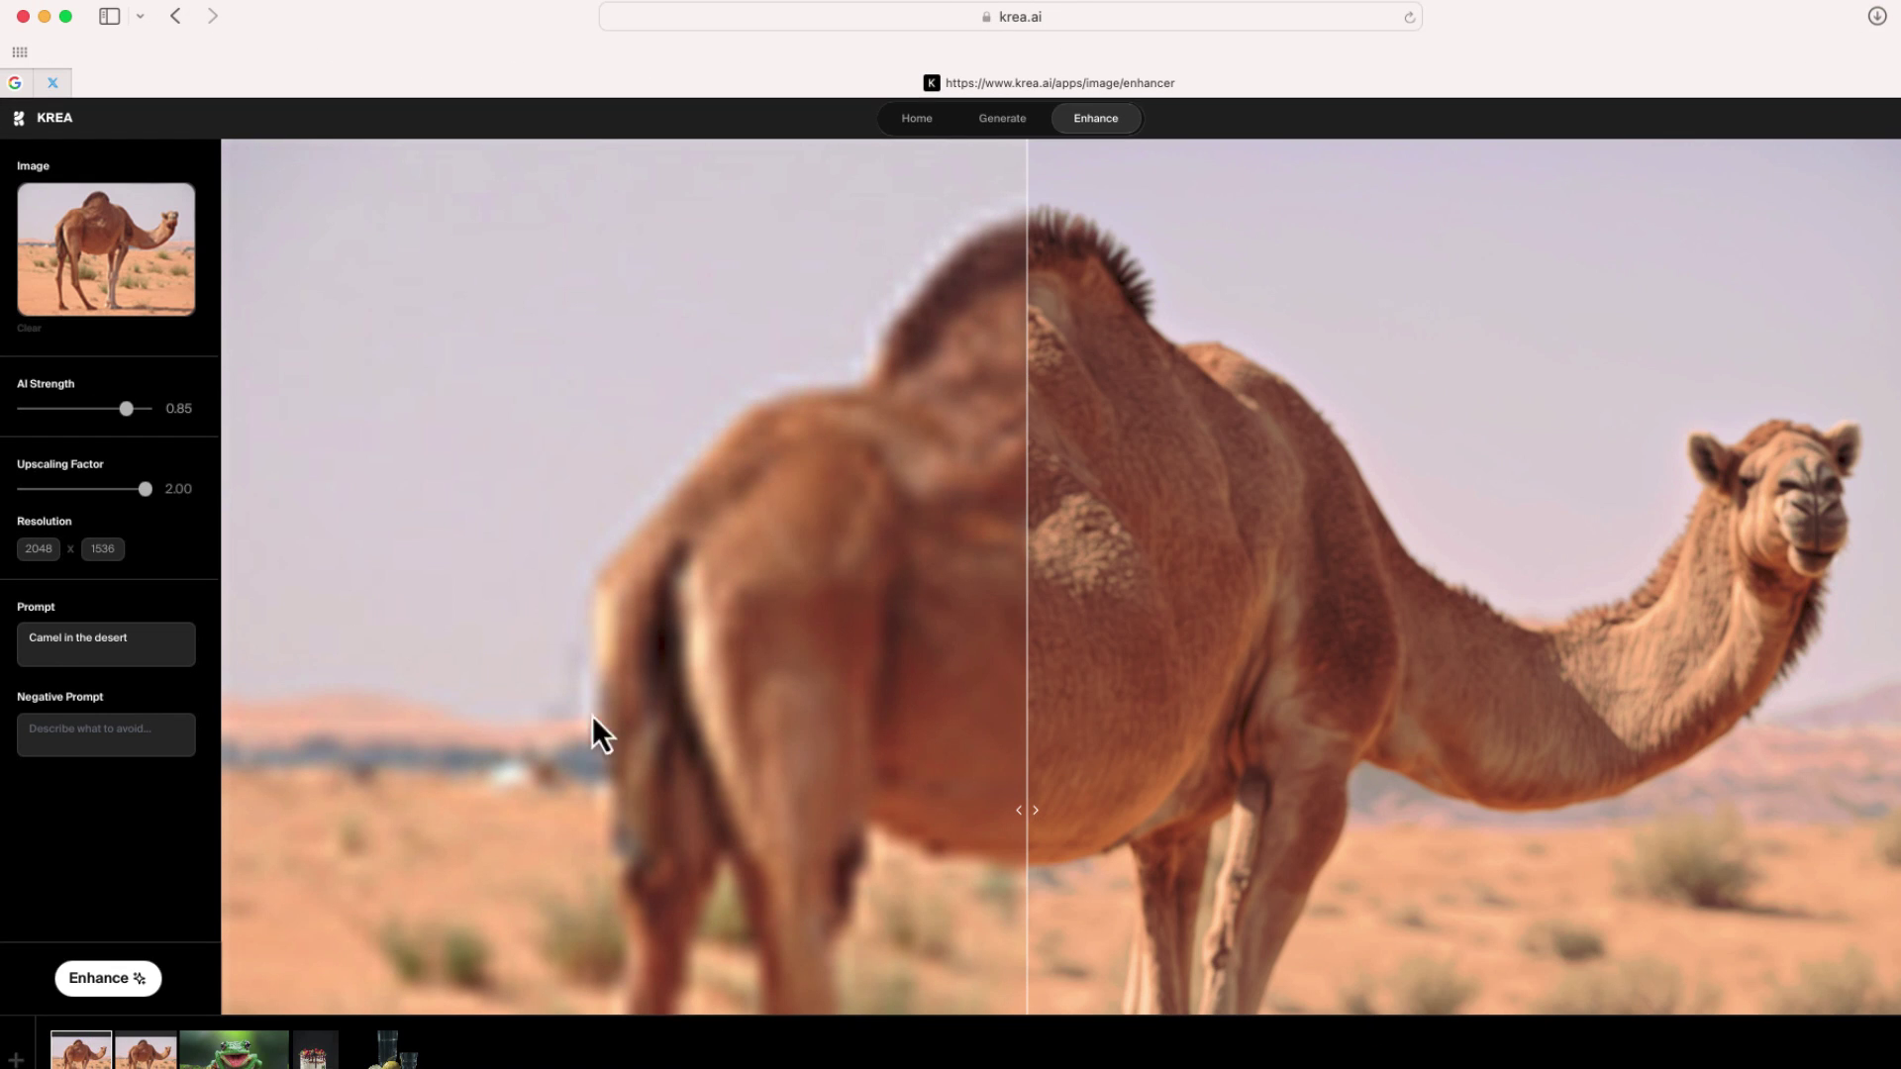
mouse_move(1030, 814)
left_mouse_down()
mouse_move(1329, 814)
mouse_move(465, 896)
mouse_move(700, 910)
mouse_move(1306, 872)
mouse_move(670, 918)
left_mouse_up()
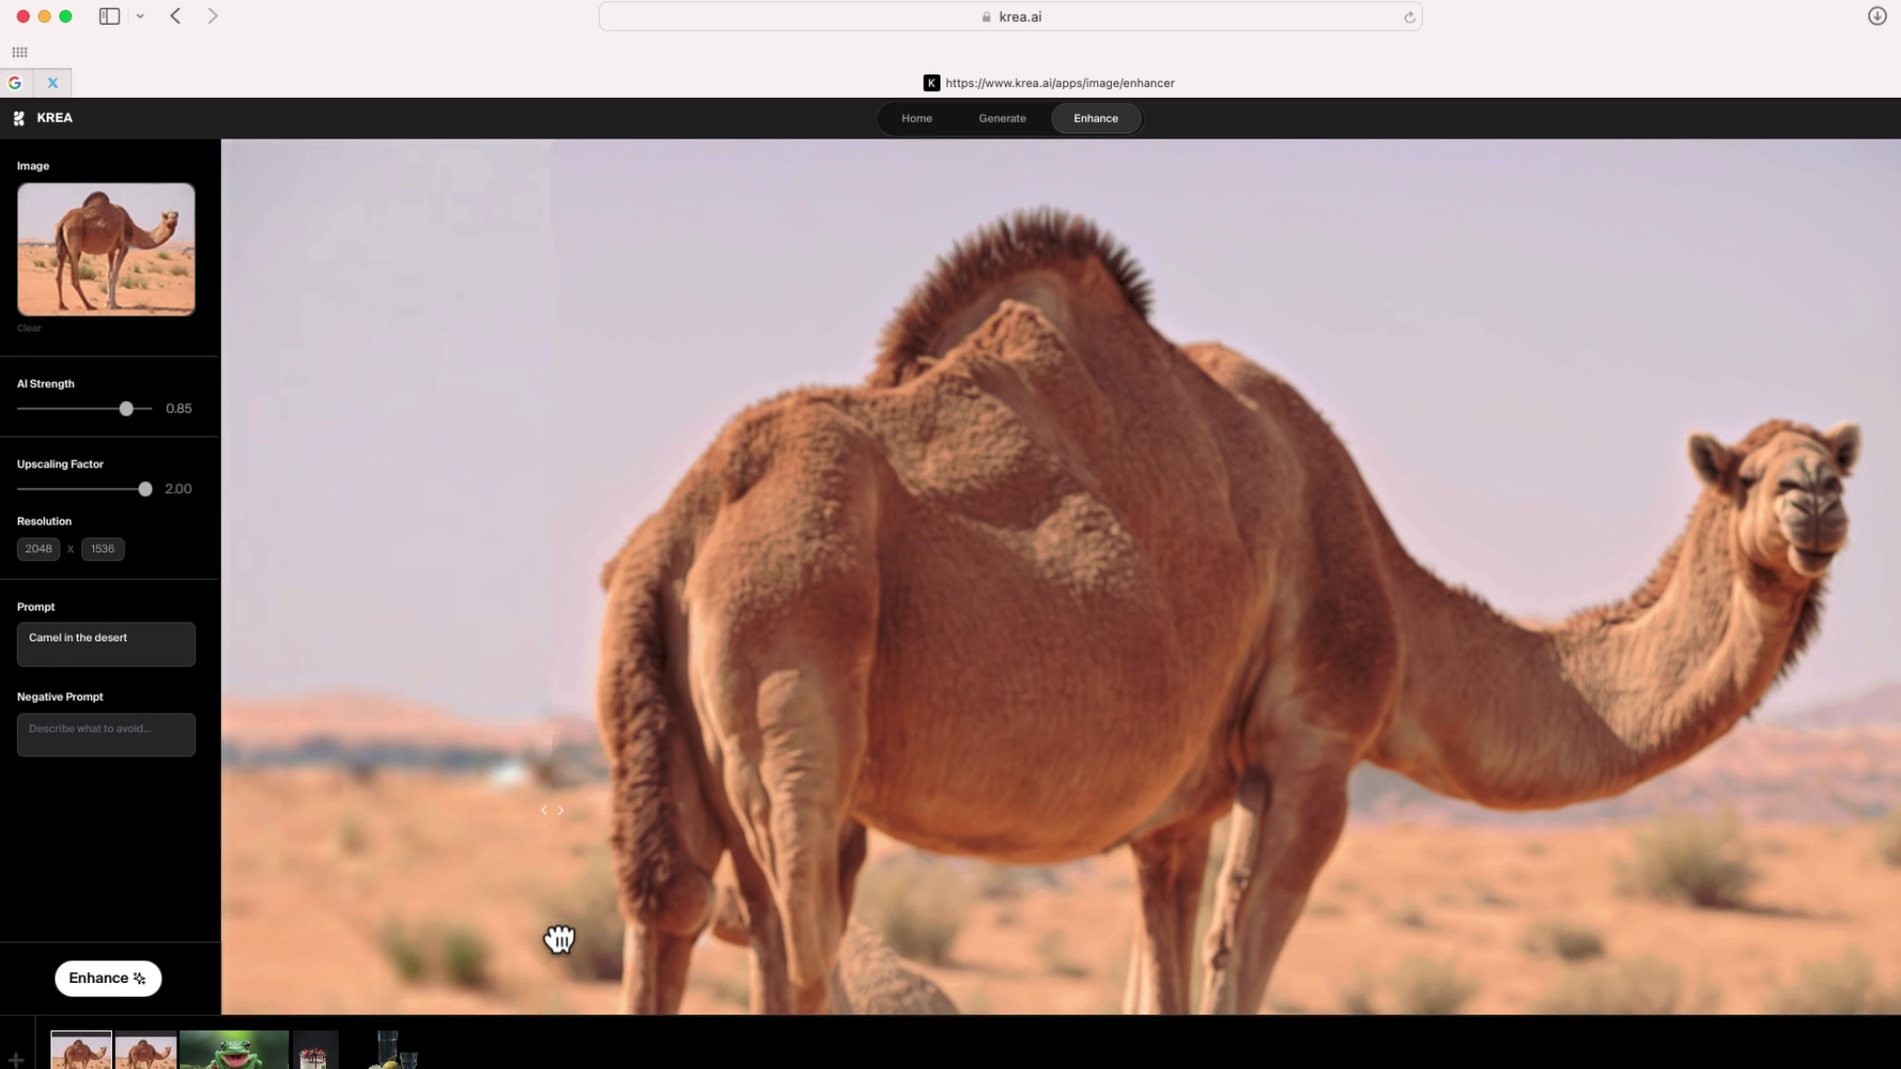
mouse_move(670, 918)
left_mouse_down()
mouse_move(968, 945)
mouse_move(1121, 929)
left_mouse_up()
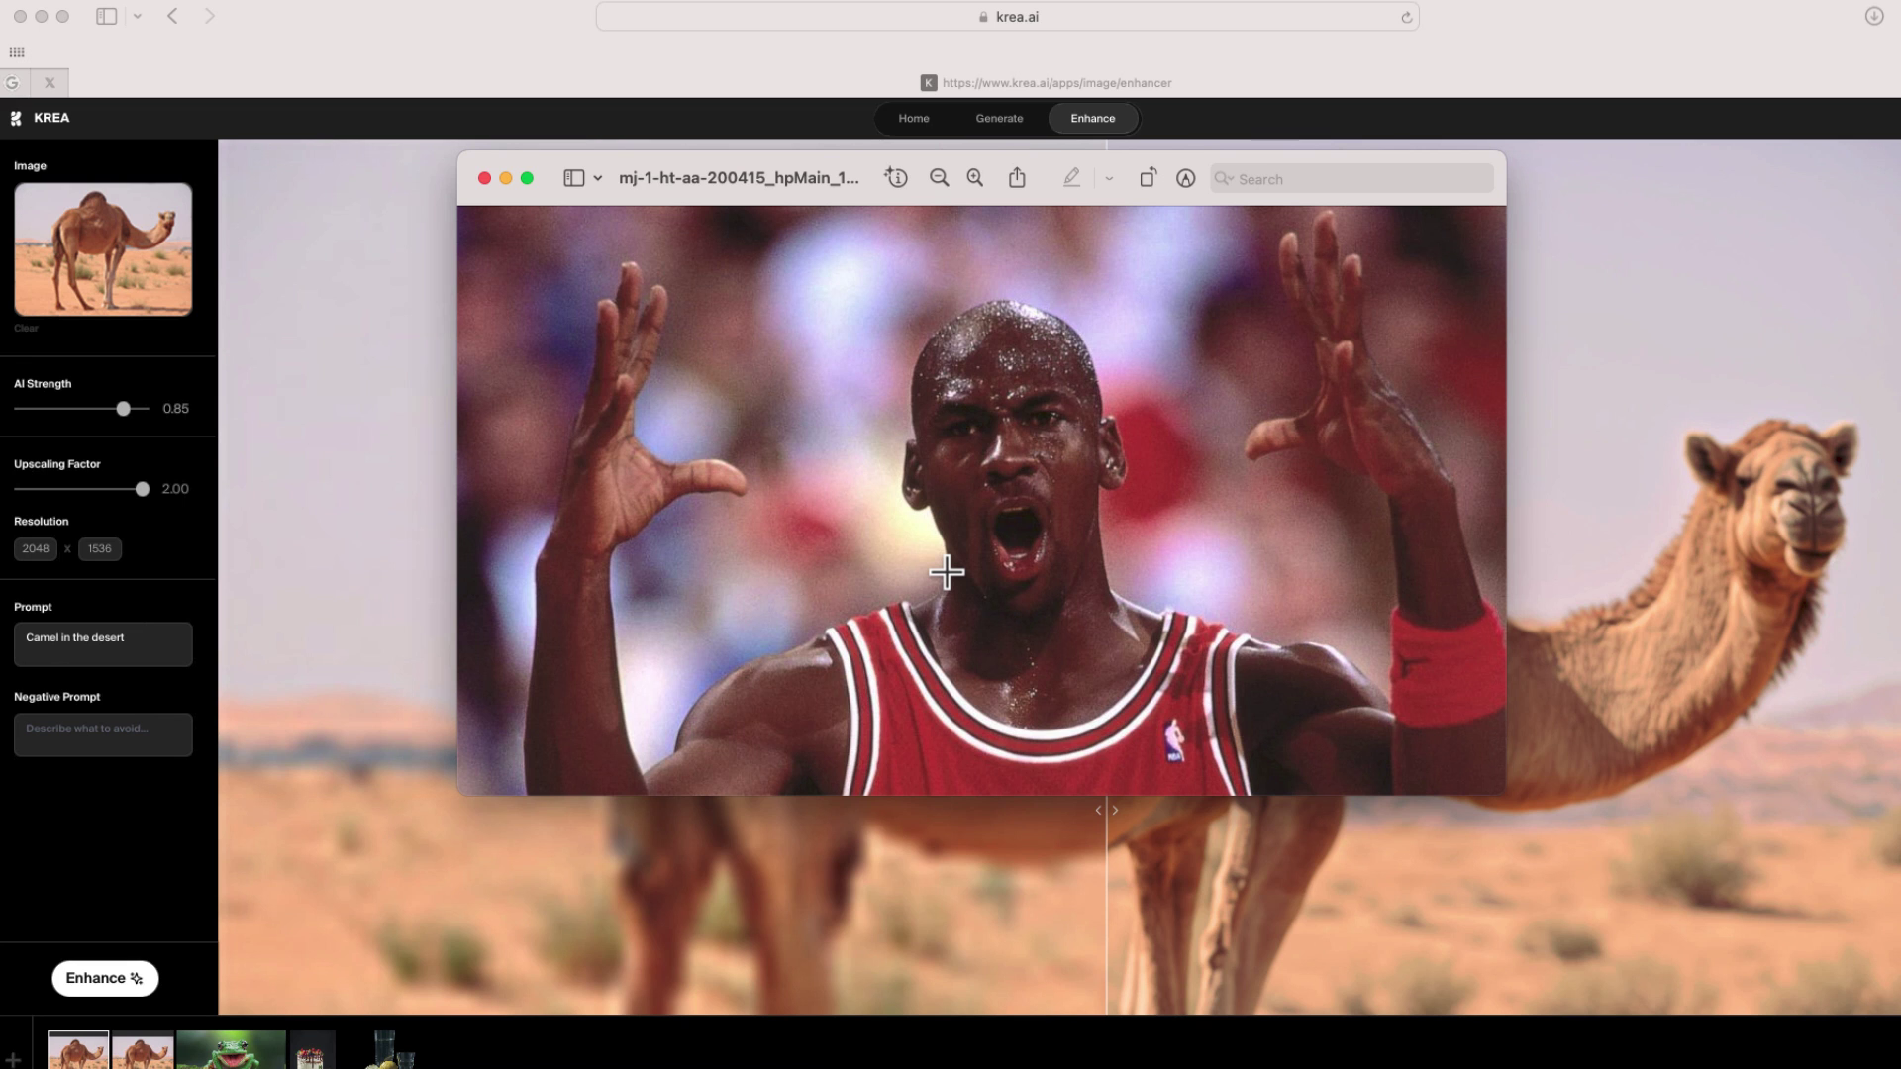
Close the basketball photo viewer and enhance the photo with the prompt 'Photo of Michael Jordan'.
left_click(486, 180)
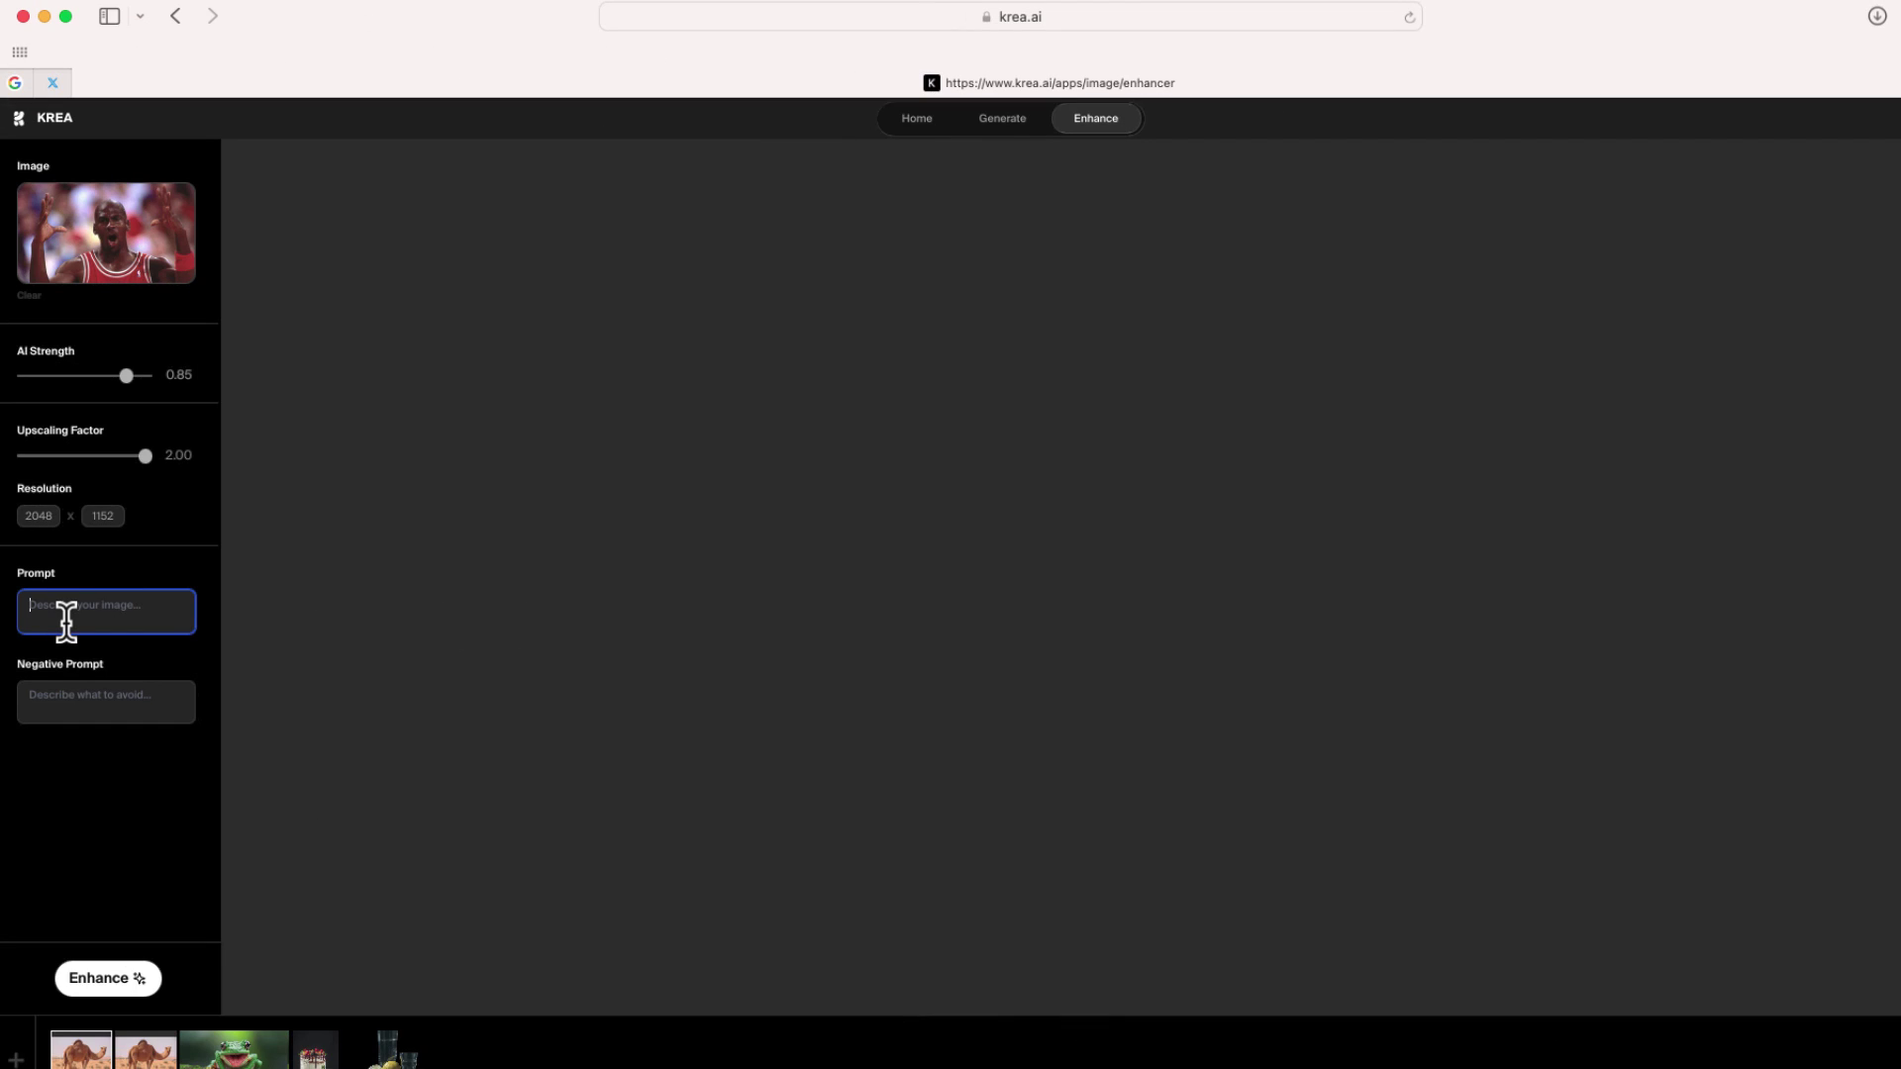
type("Photo of Michael Jordan")
left_click(101, 981)
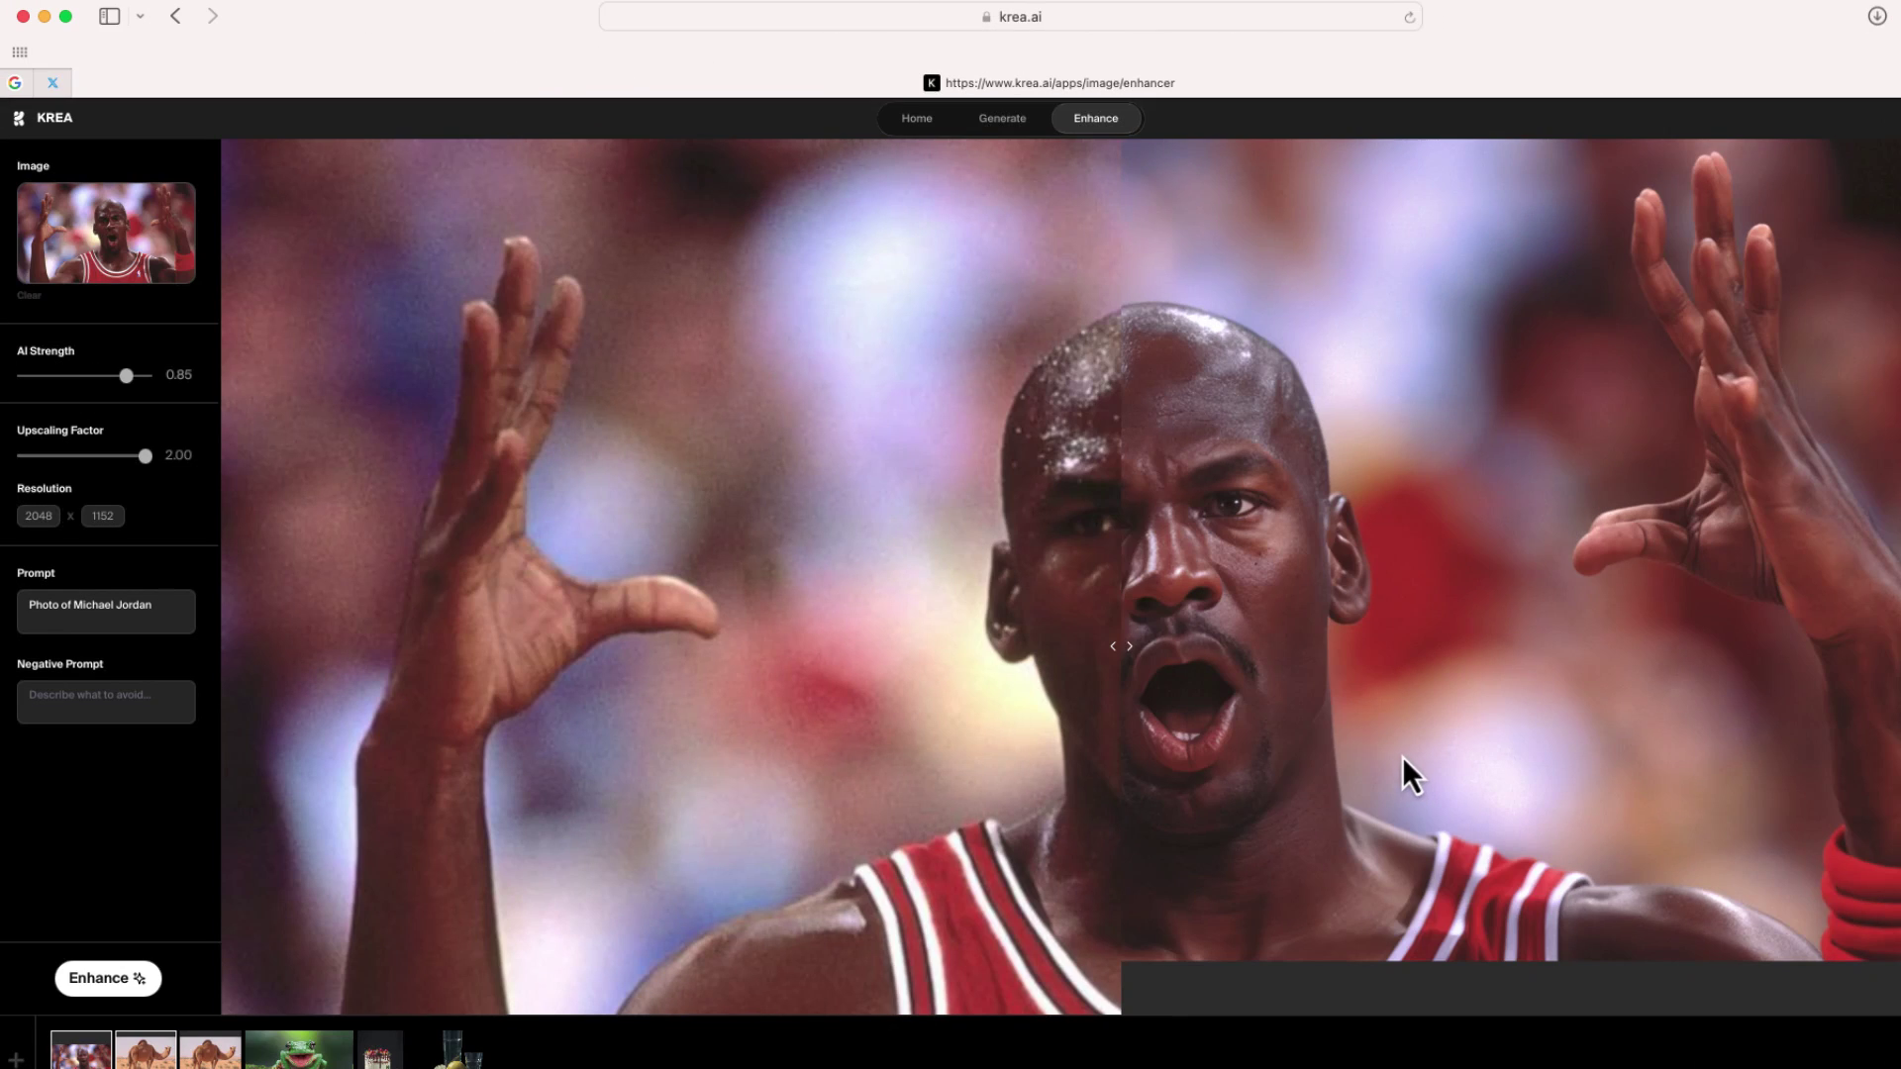
Slide the comparison back and forth between the grainy and enhanced Michael Jordan portrait.
mouse_move(1121, 648)
left_mouse_down()
mouse_move(1893, 780)
mouse_move(555, 782)
mouse_move(349, 806)
left_mouse_up()
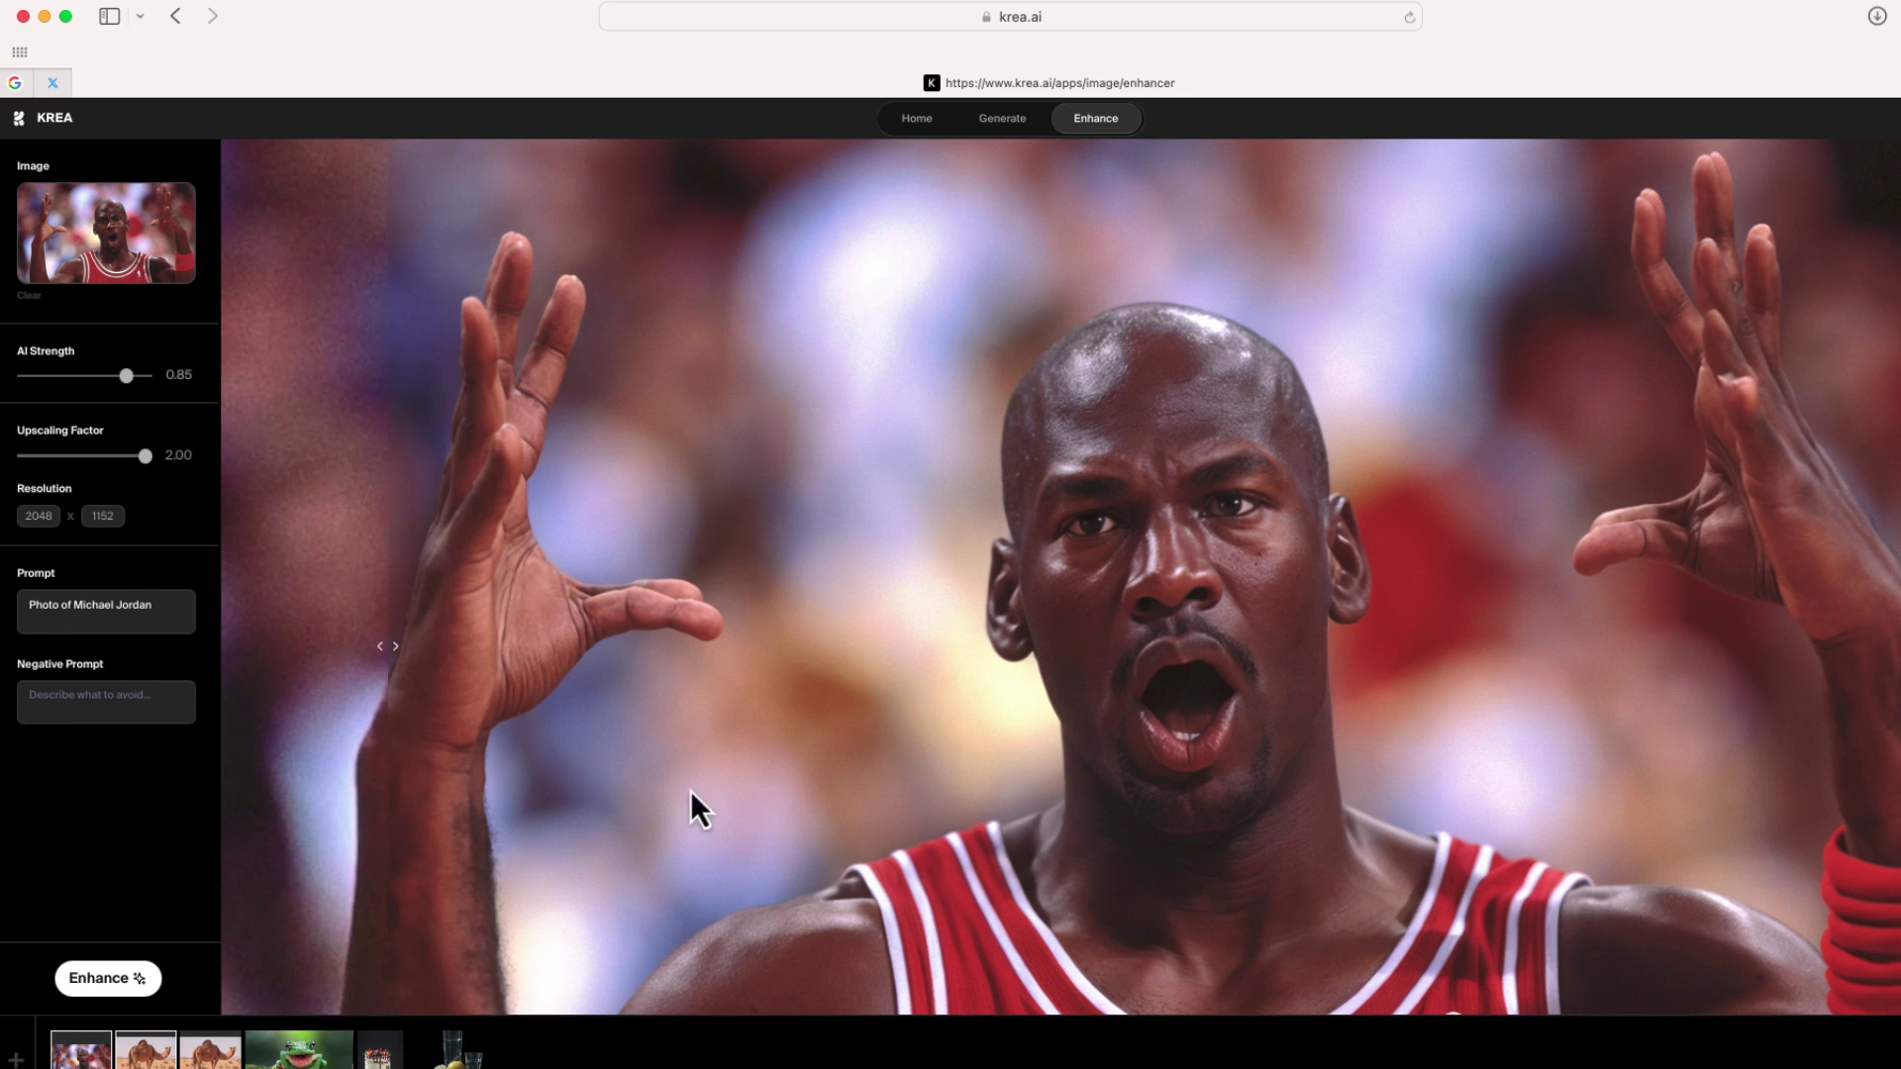
left_click_drag(349, 804, 1420, 787)
left_click_drag(419, 754, 345, 775)
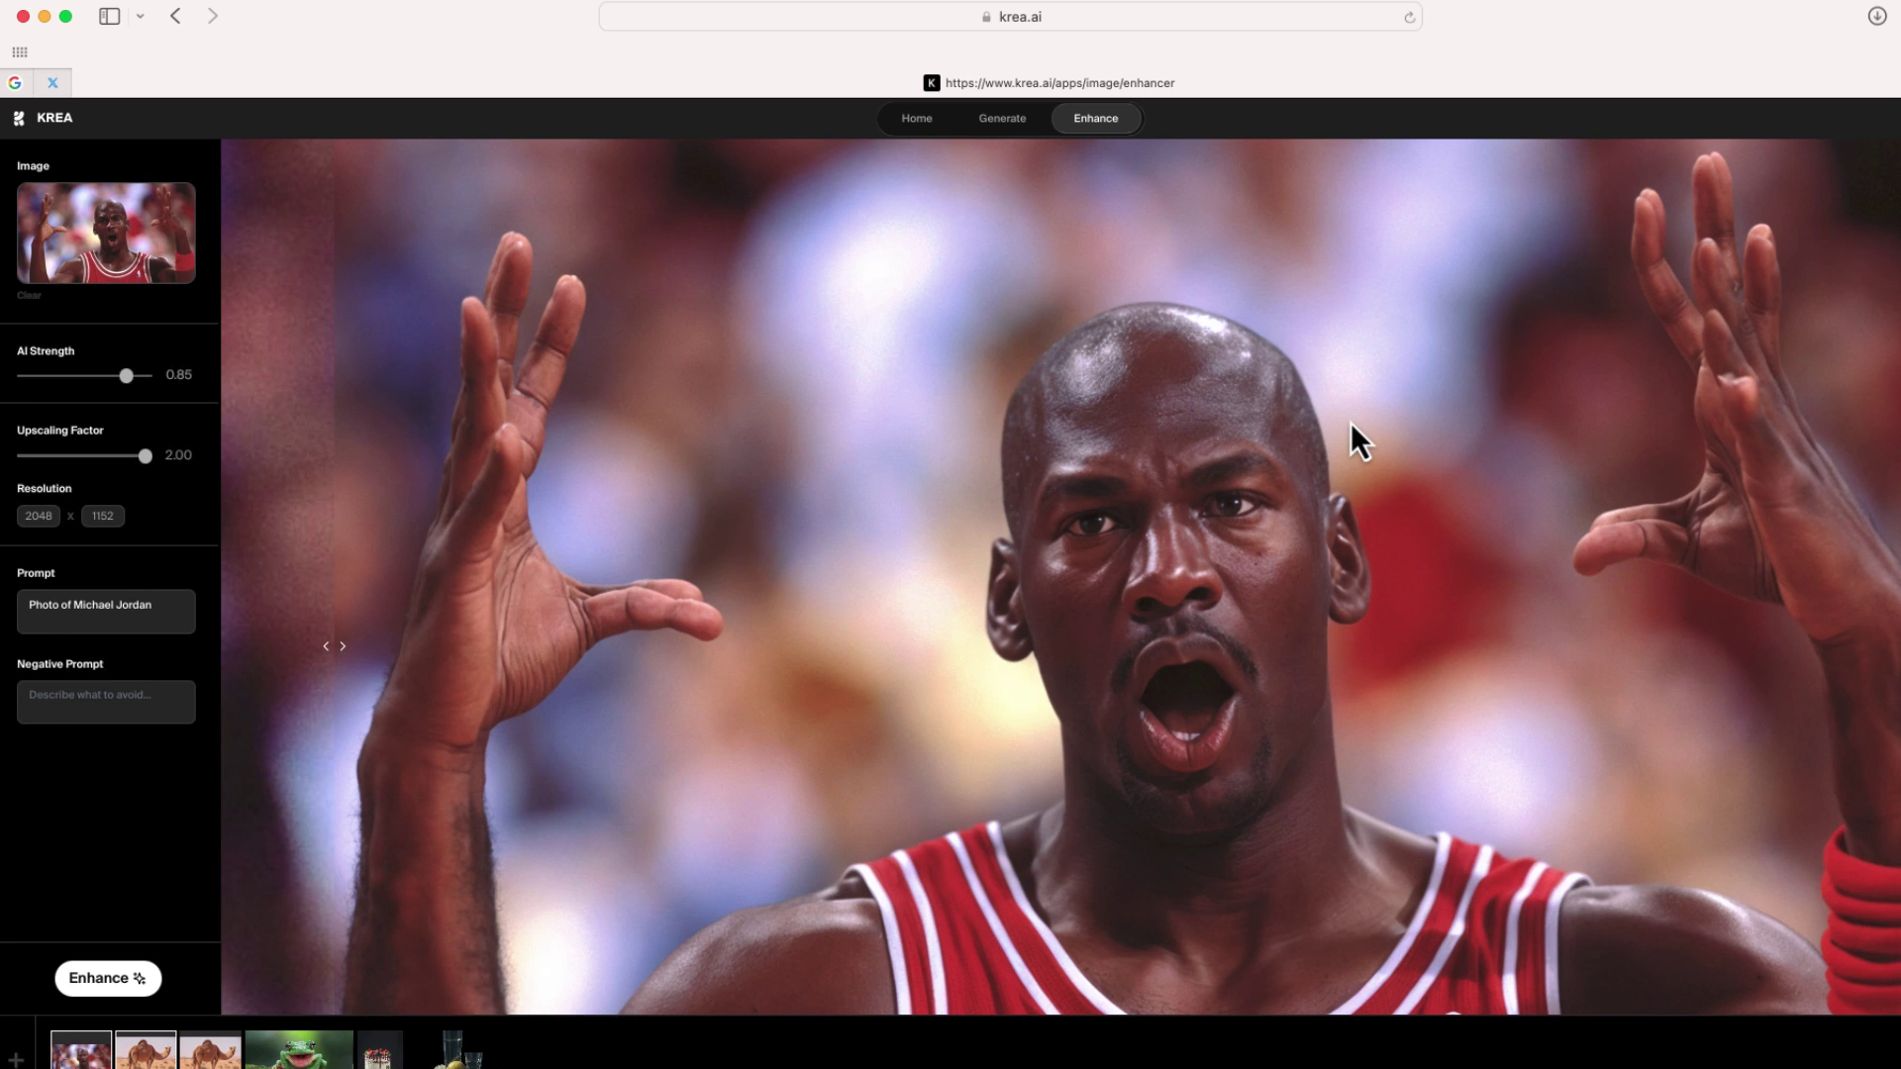
left_click_drag(339, 650, 1887, 662)
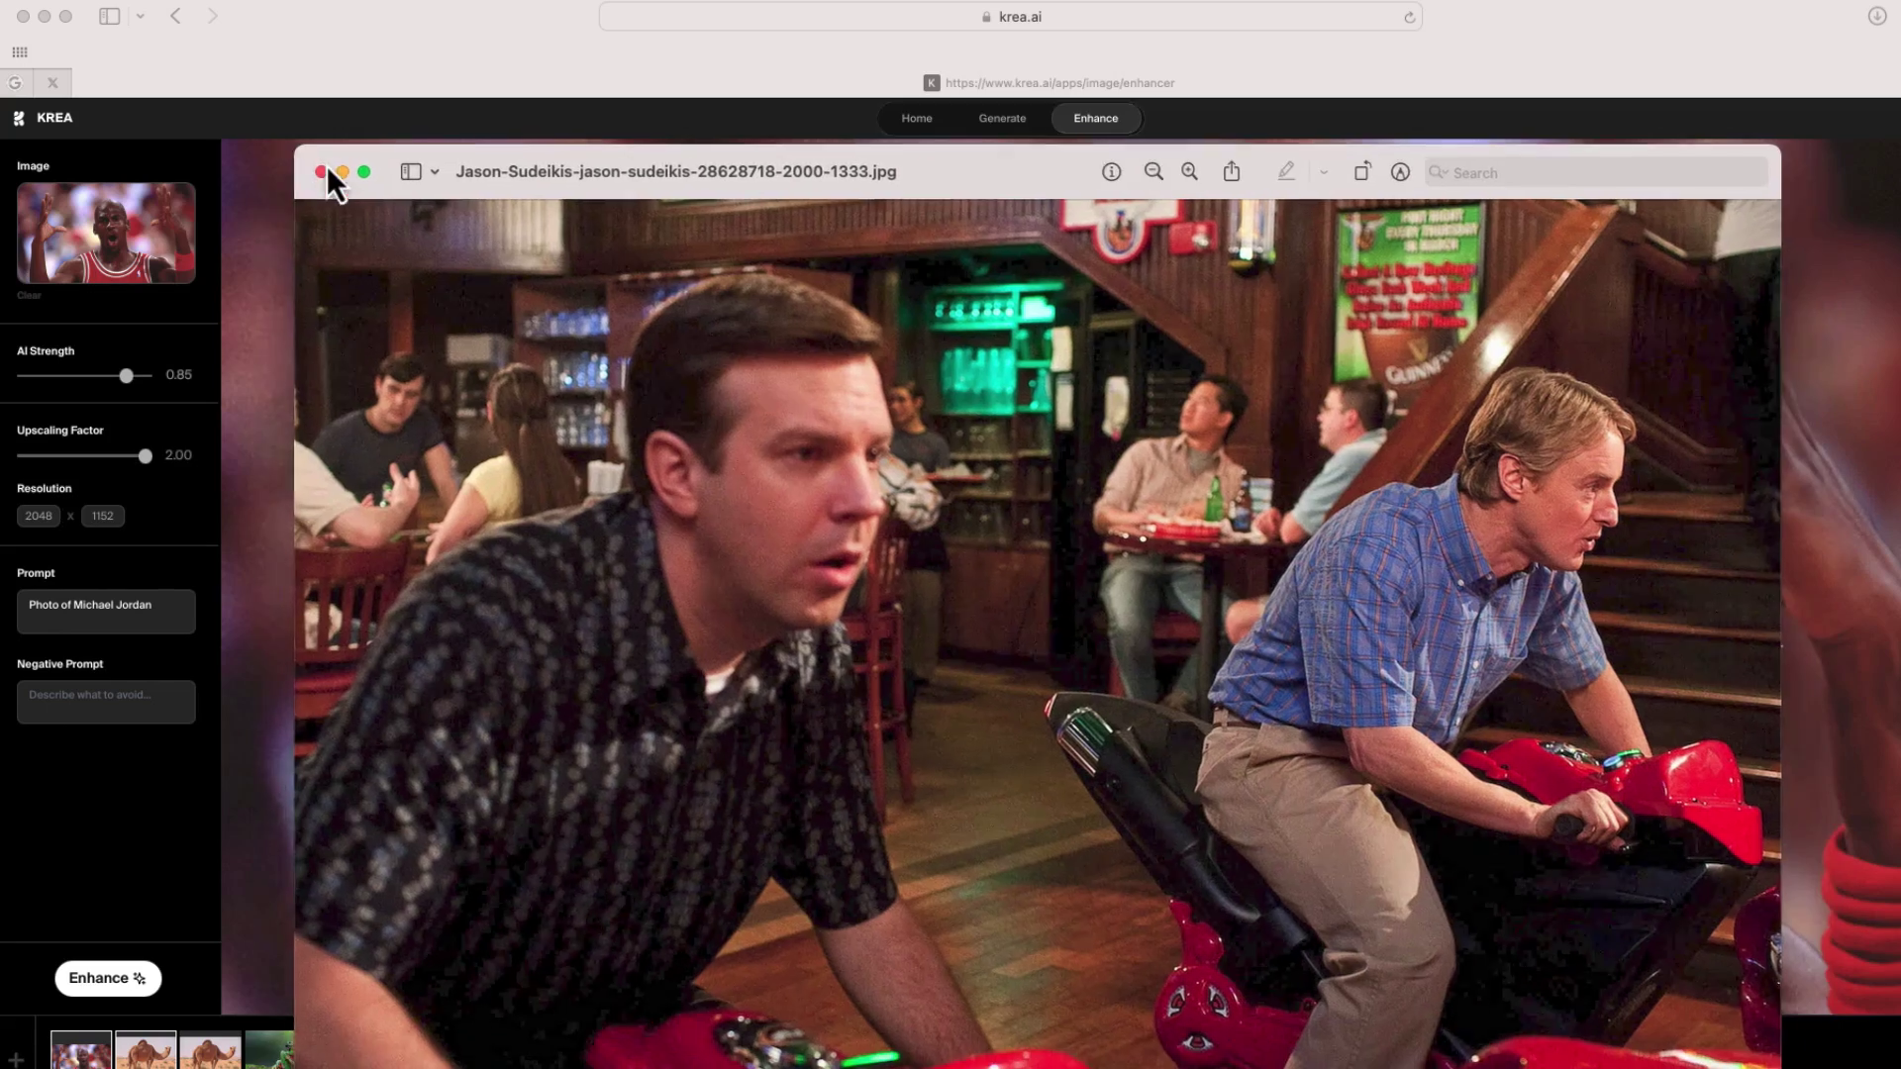
Close the bar scene viewer and enhance the arcade motorcycle photo with its two-men-in-a-bar prompt.
mouse_move(327, 165)
left_mouse_down()
mouse_move(214, 43)
mouse_move(225, 18)
left_mouse_up()
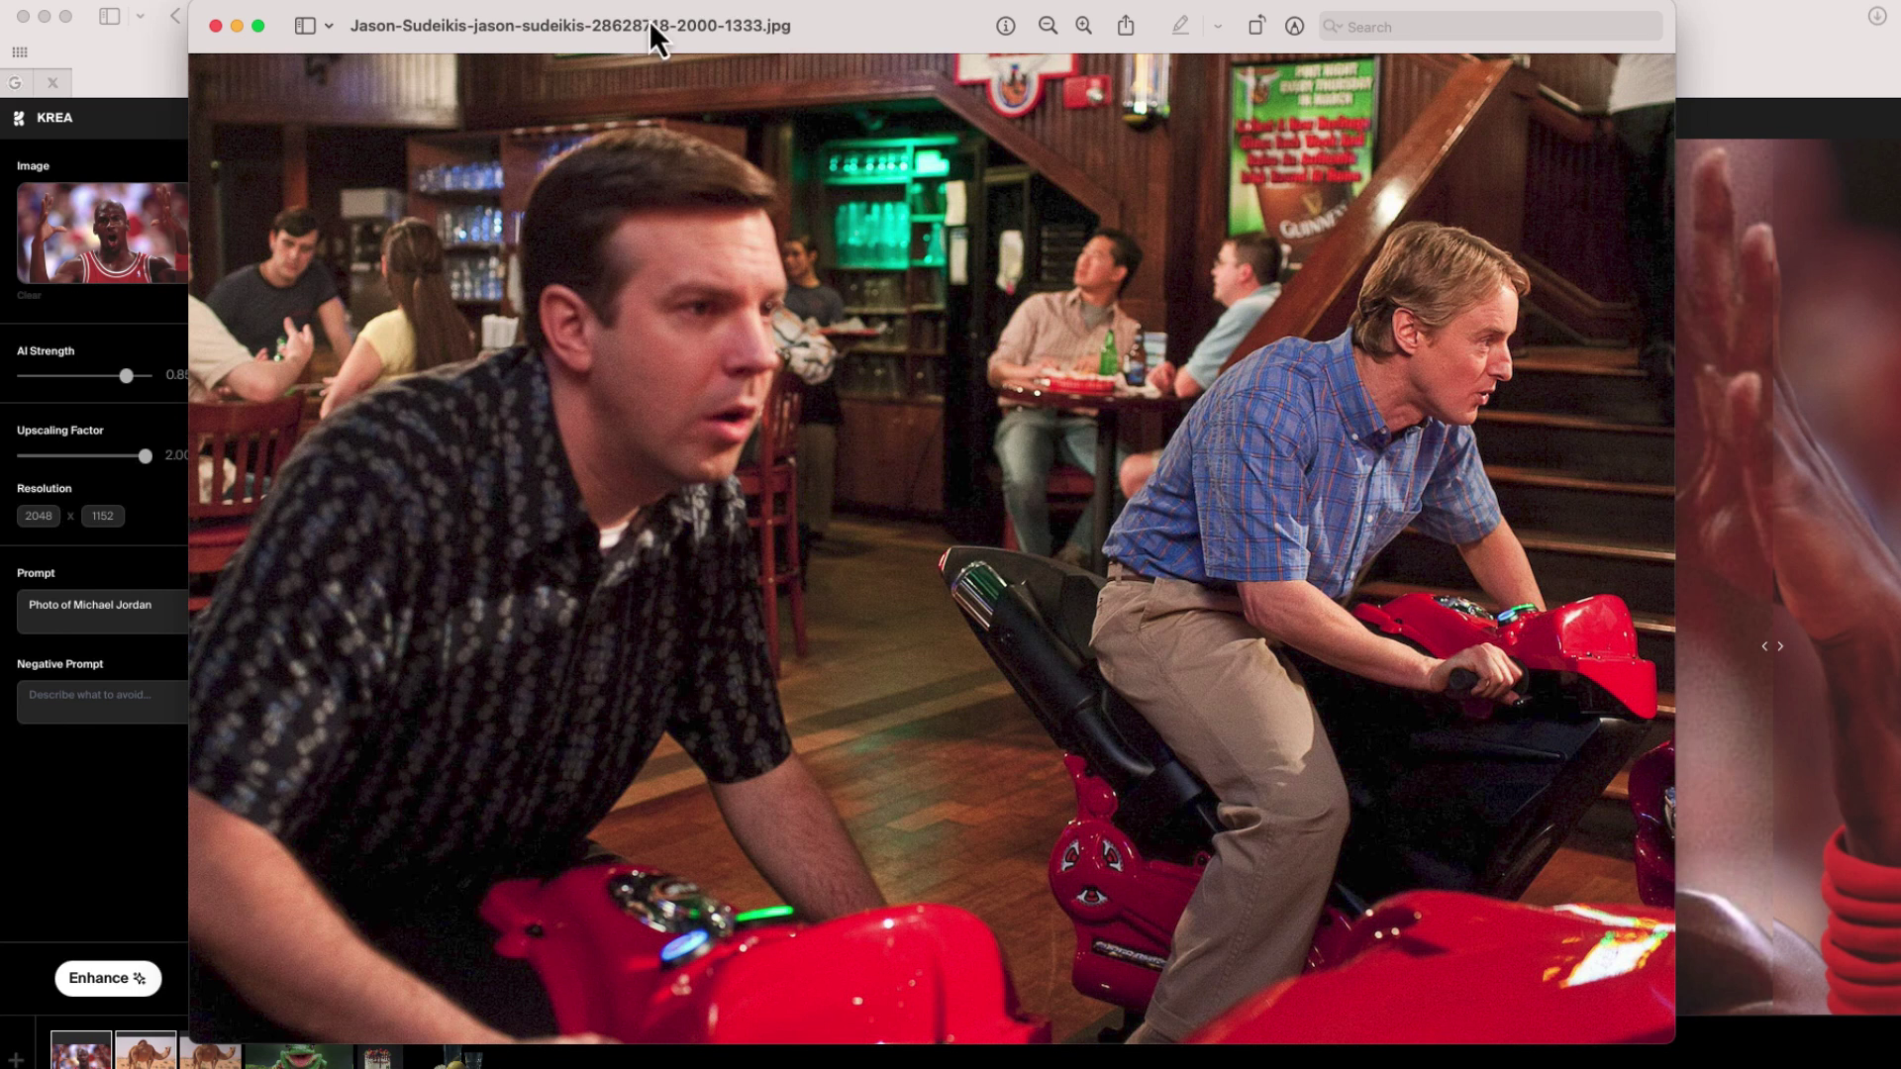
left_click(216, 27)
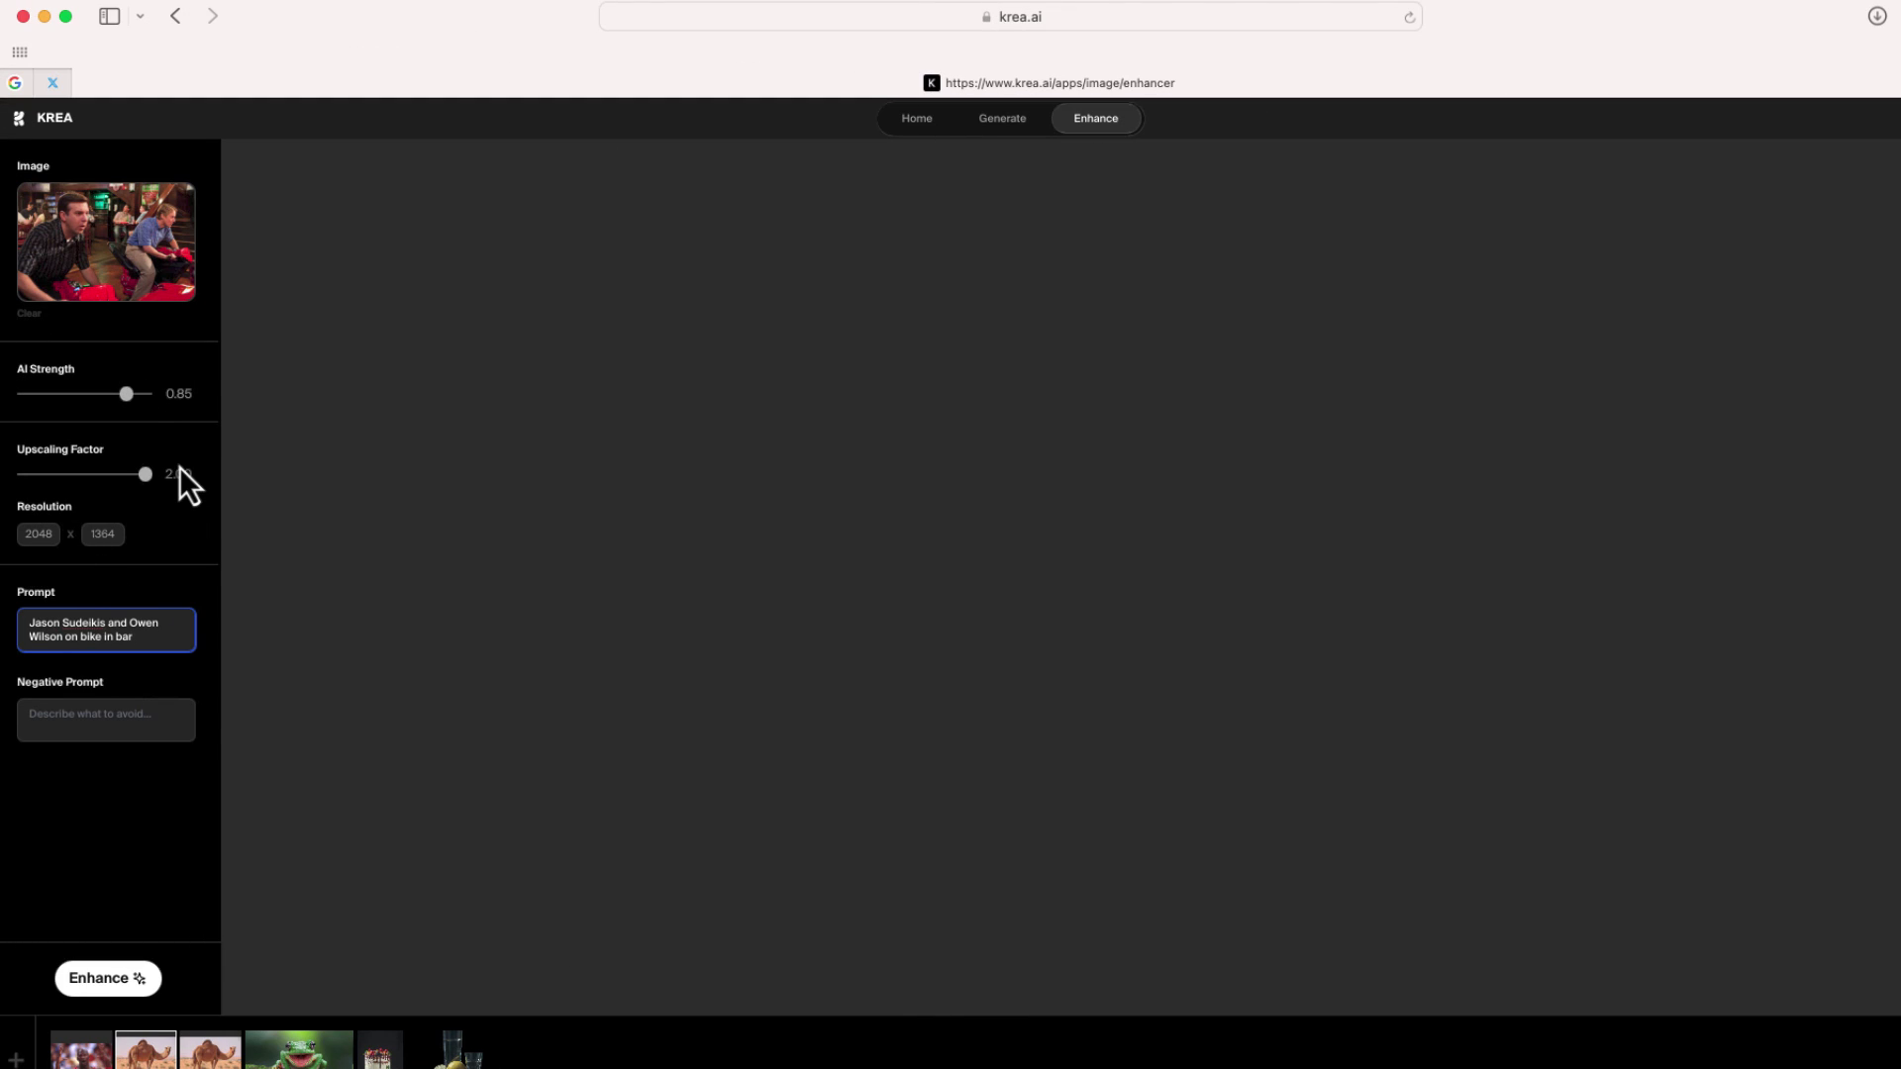
left_click(131, 980)
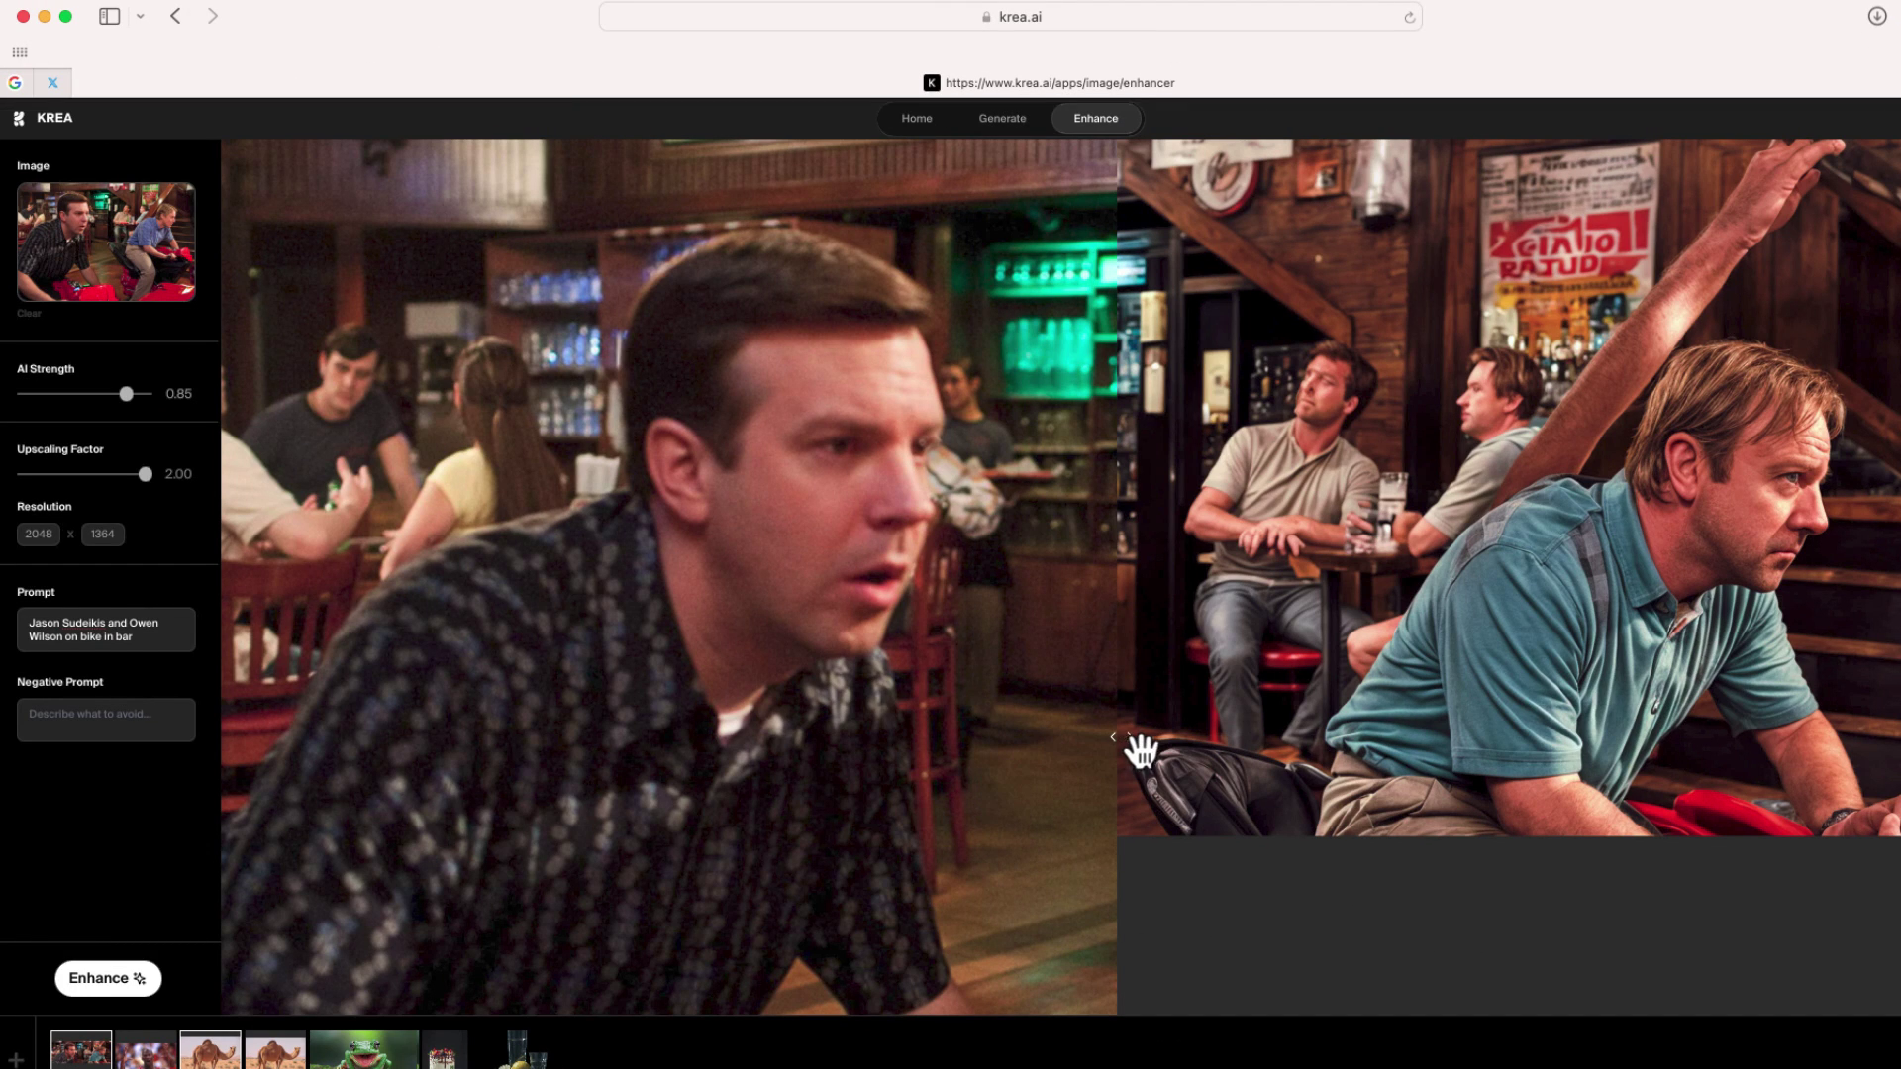
Sweep the slider across the bar scene to compare the sharpened men and shelves with the original.
mouse_move(1139, 743)
left_mouse_down()
mouse_move(1898, 750)
mouse_move(1396, 827)
mouse_move(286, 839)
mouse_move(812, 834)
mouse_move(958, 855)
mouse_move(858, 862)
mouse_move(1892, 912)
mouse_move(957, 969)
mouse_move(510, 962)
mouse_move(349, 972)
mouse_move(460, 969)
mouse_move(296, 999)
left_mouse_up()
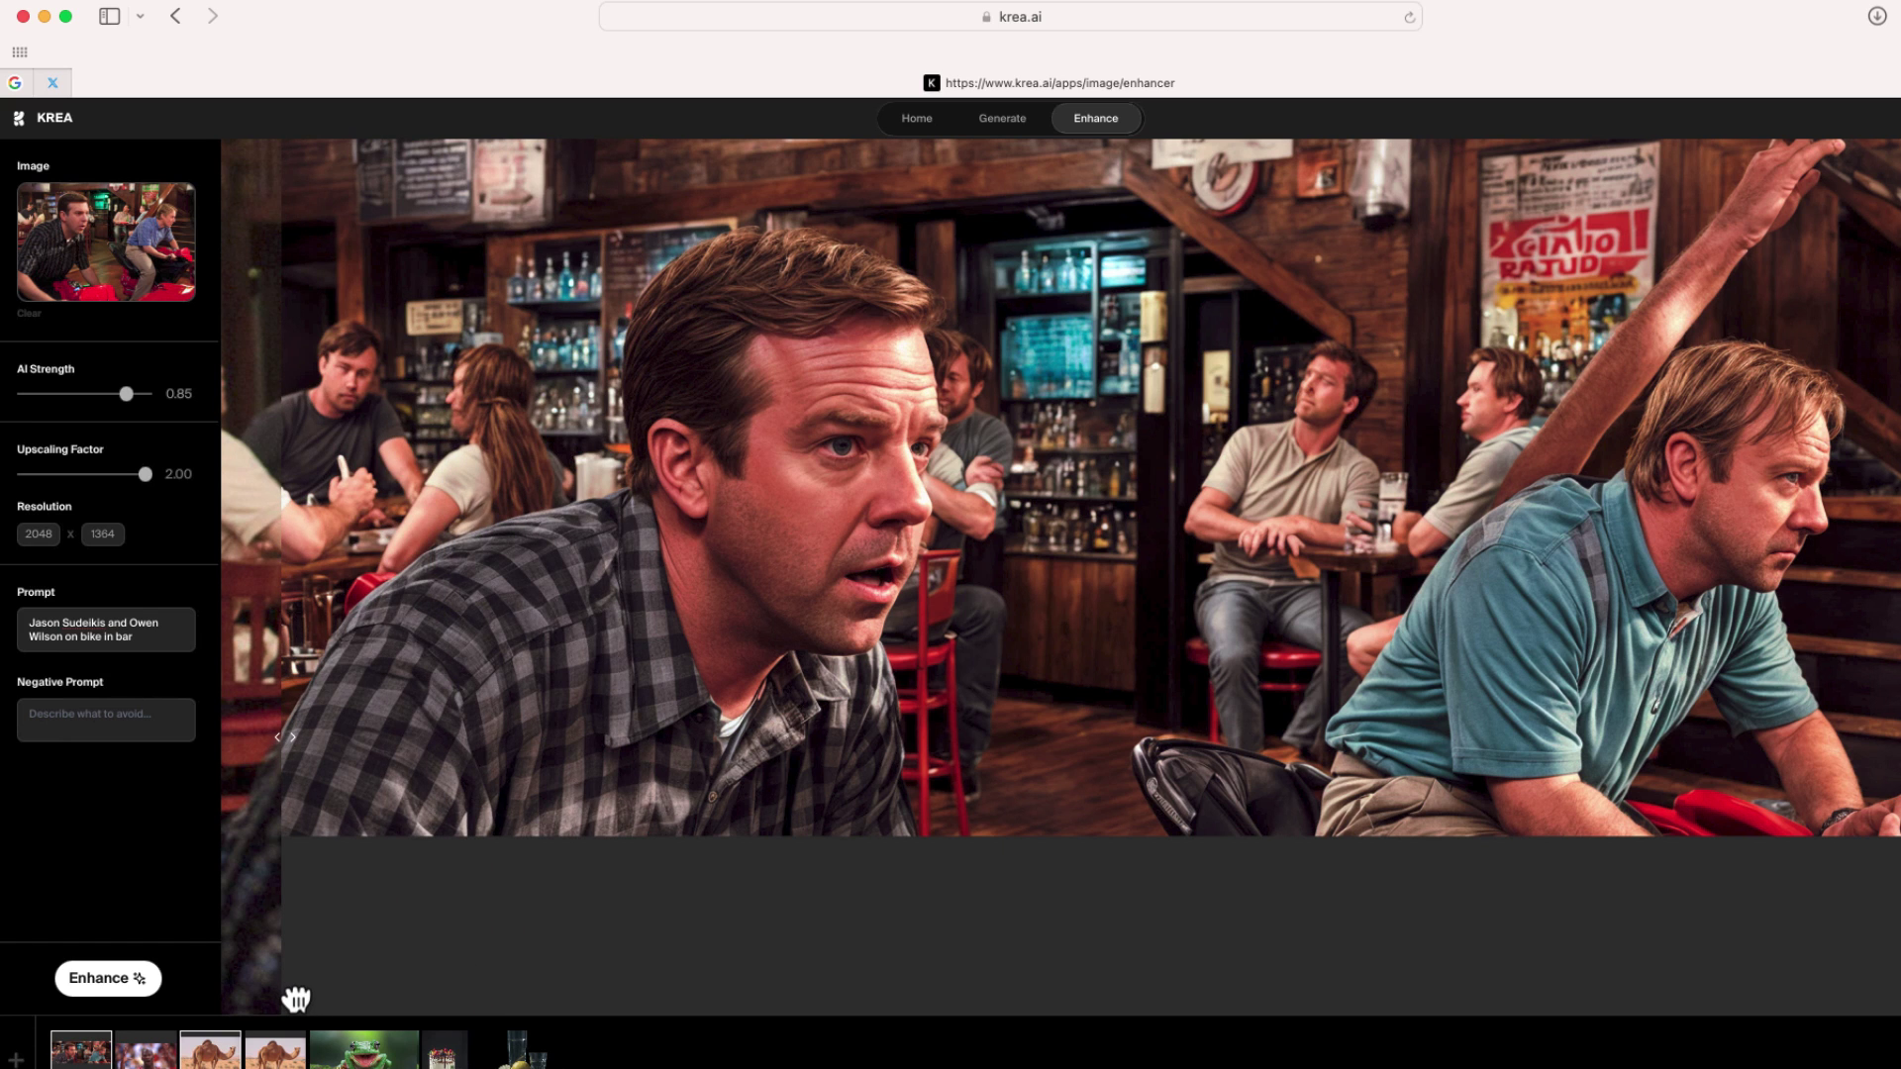
left_click_drag(295, 999, 1174, 1004)
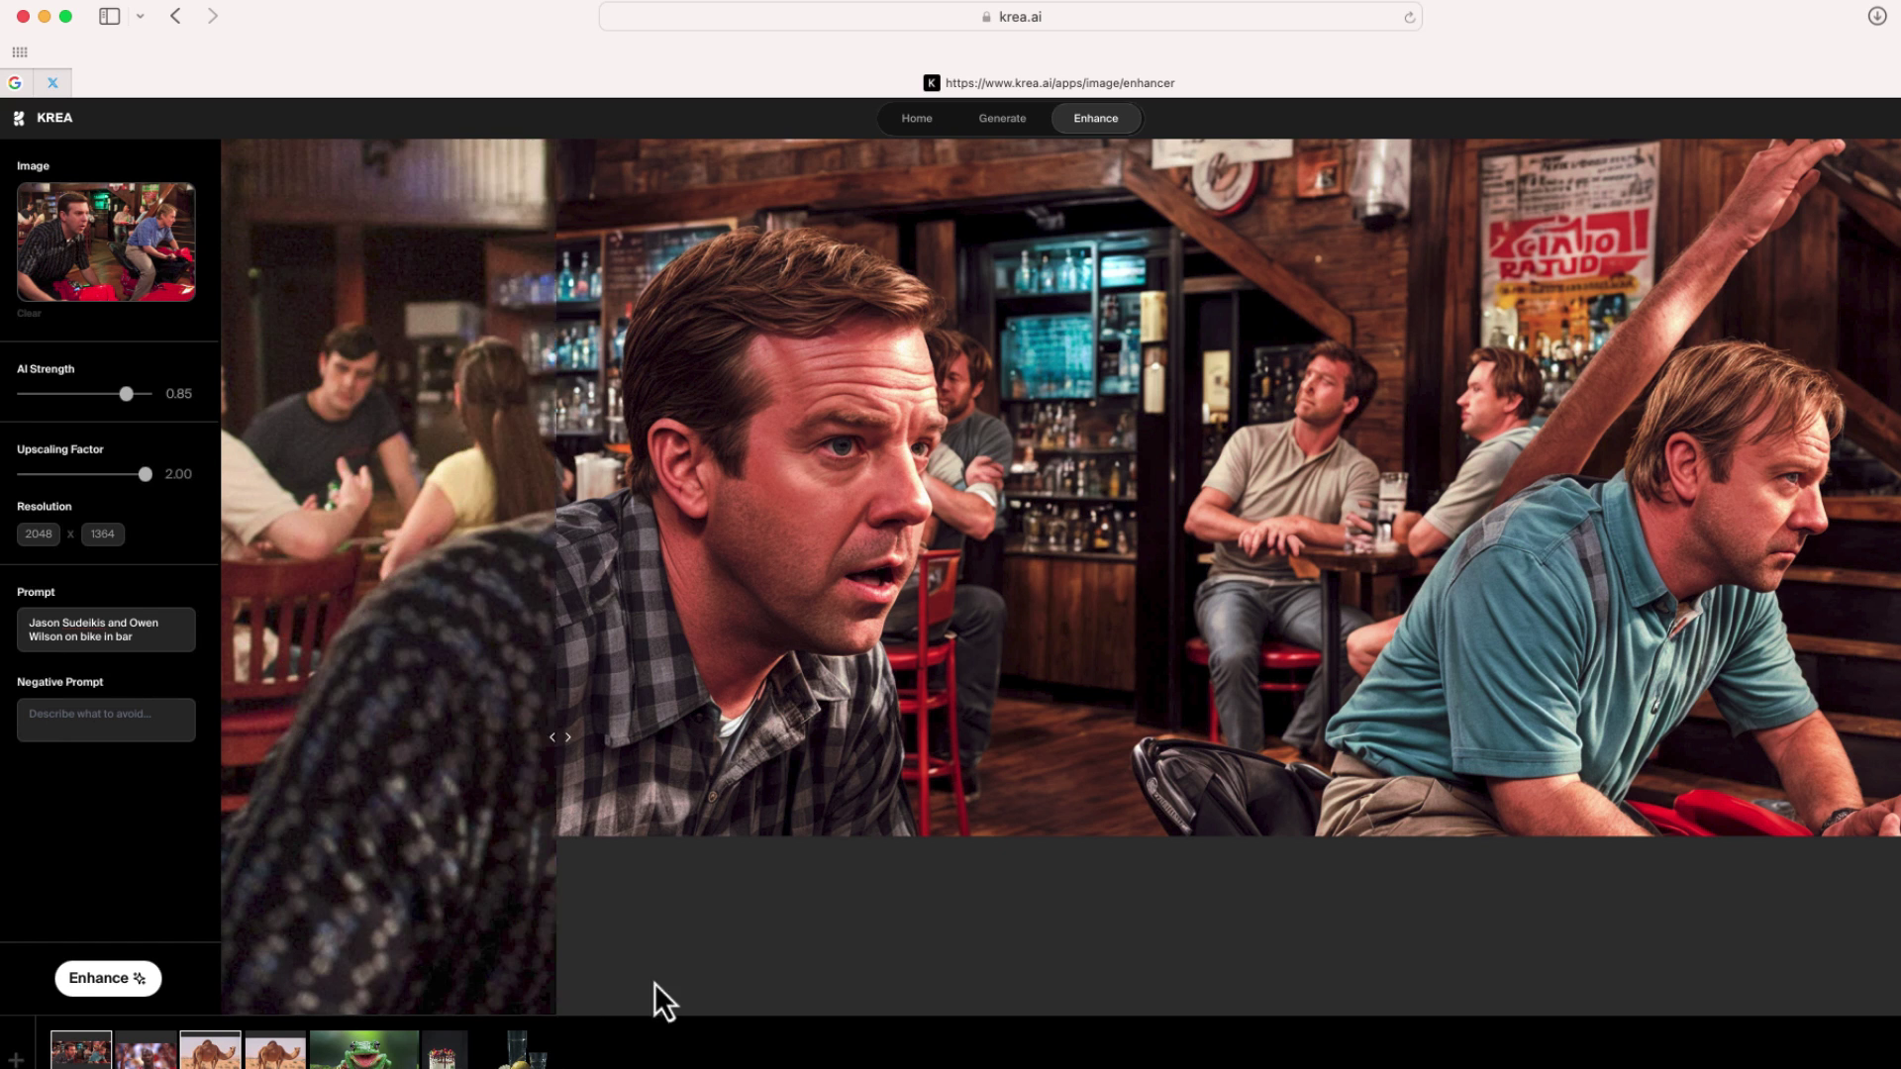